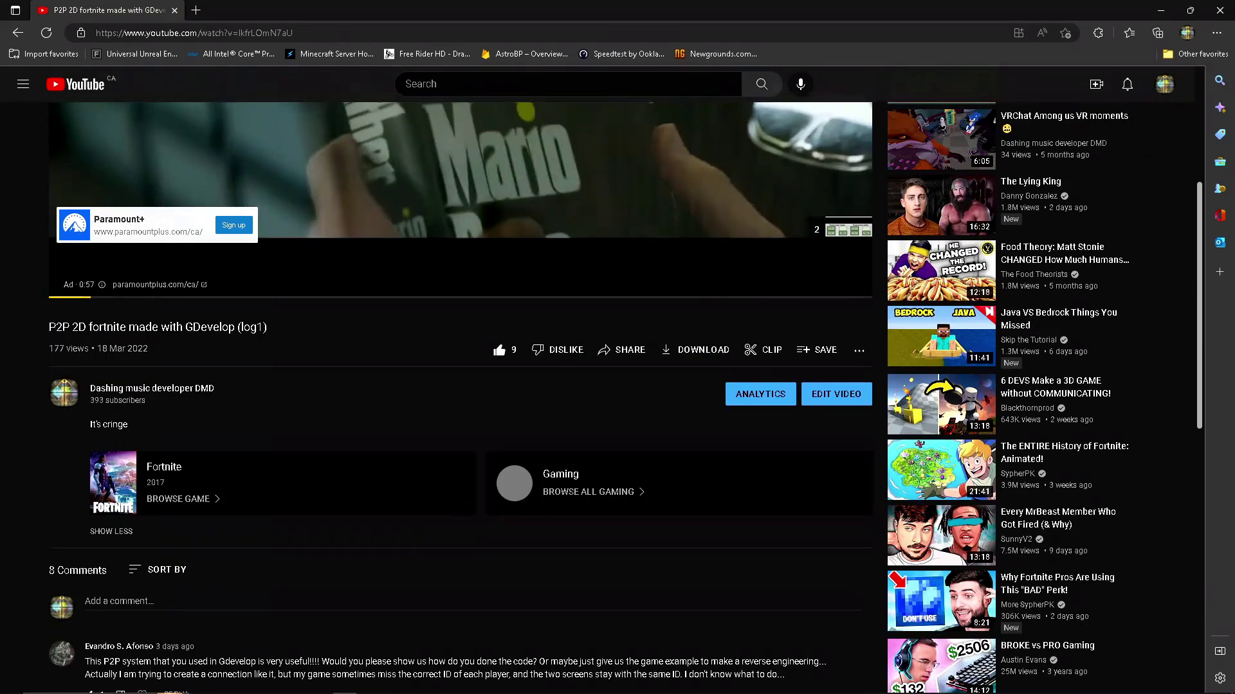
scroll(564, 421, "up", 3)
Step: Pause the P2P 2D fortnite video at 0:51, then bring the GDevelop project forward
key("space")
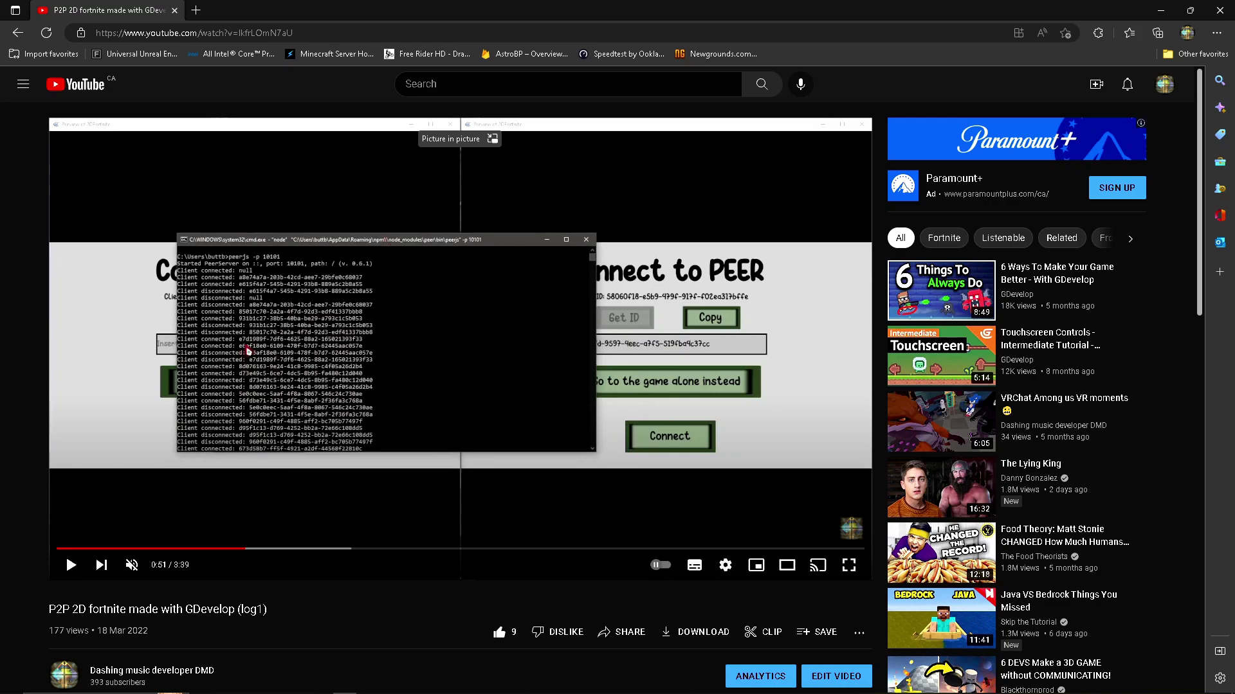
left_click(1218, 10)
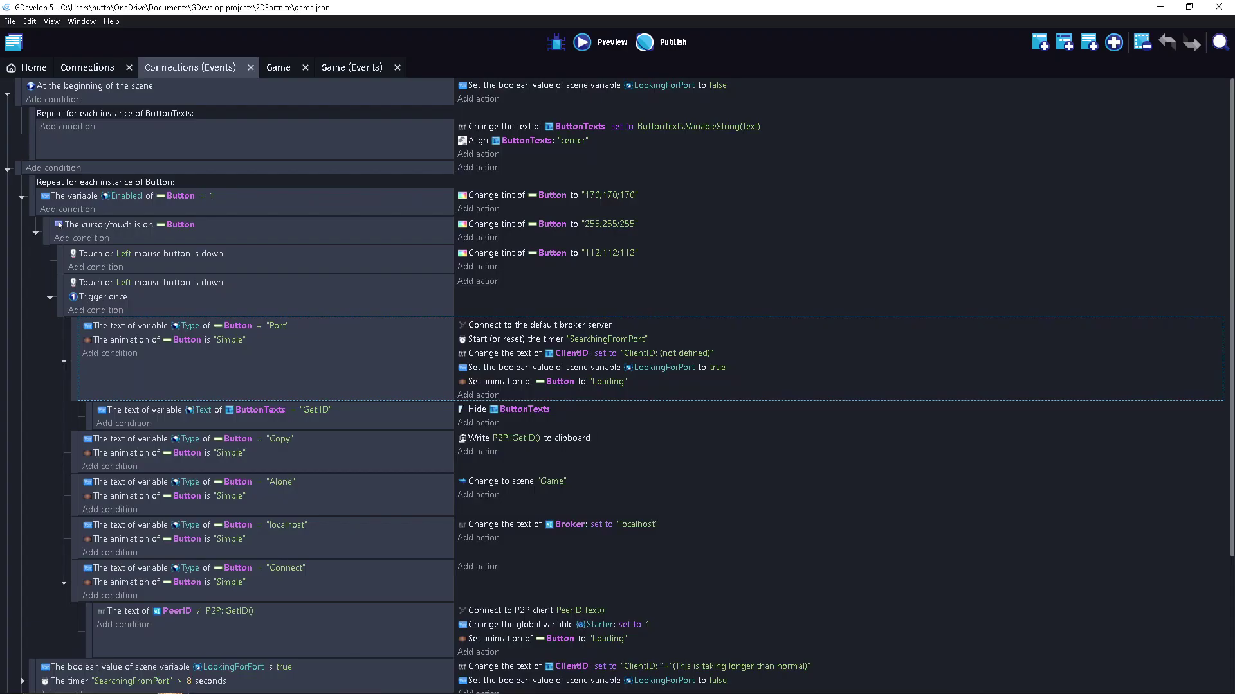
Step: Browse the Game and Connections event sheets, show the Connections layout, and launch a preview
left_click(278, 66)
left_click(352, 66)
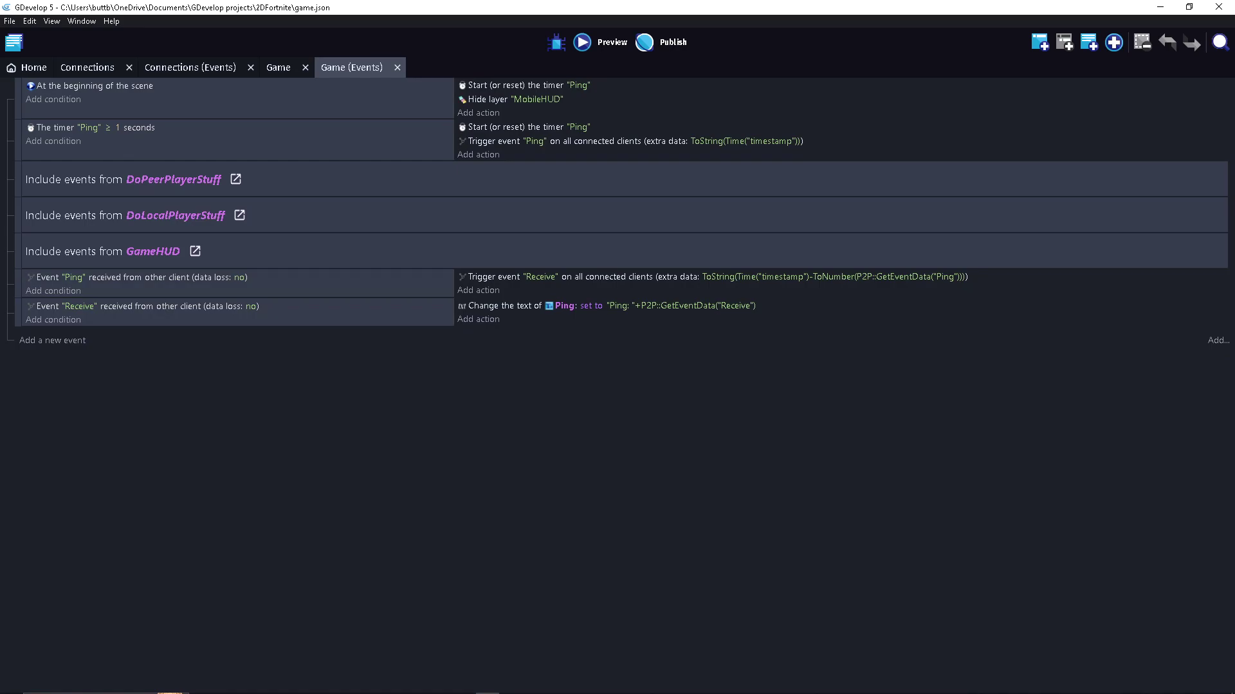
left_click(190, 67)
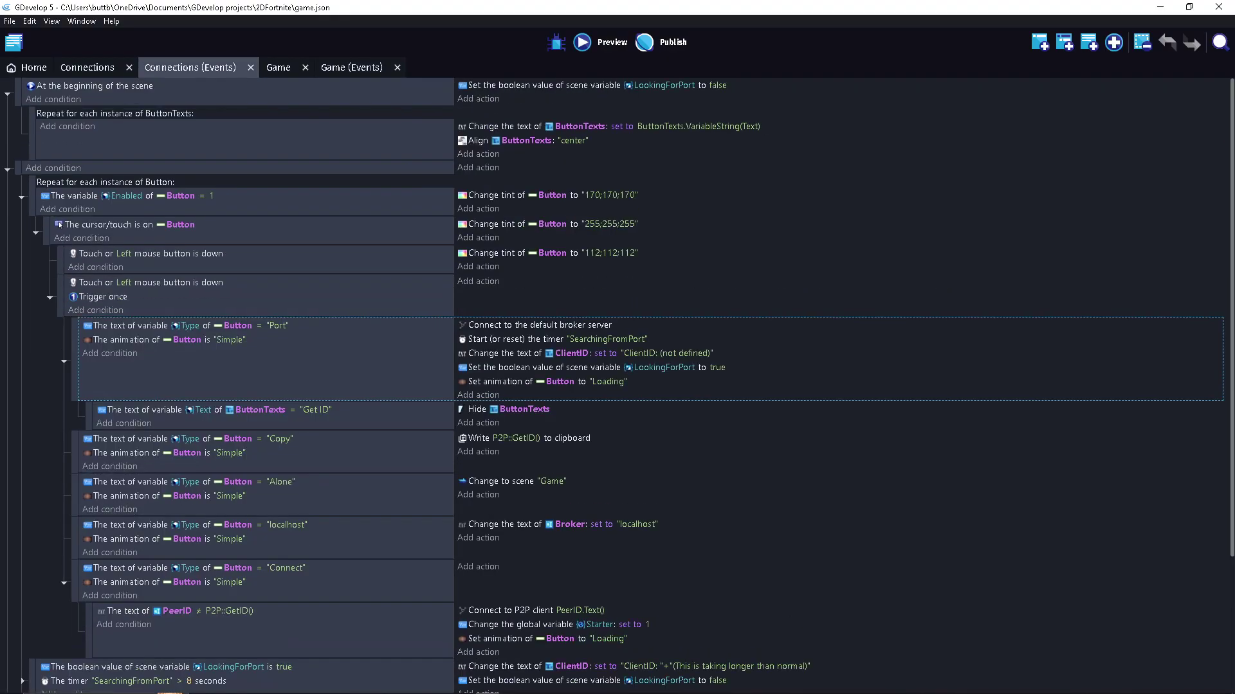
key("ctrl+shift+Tab")
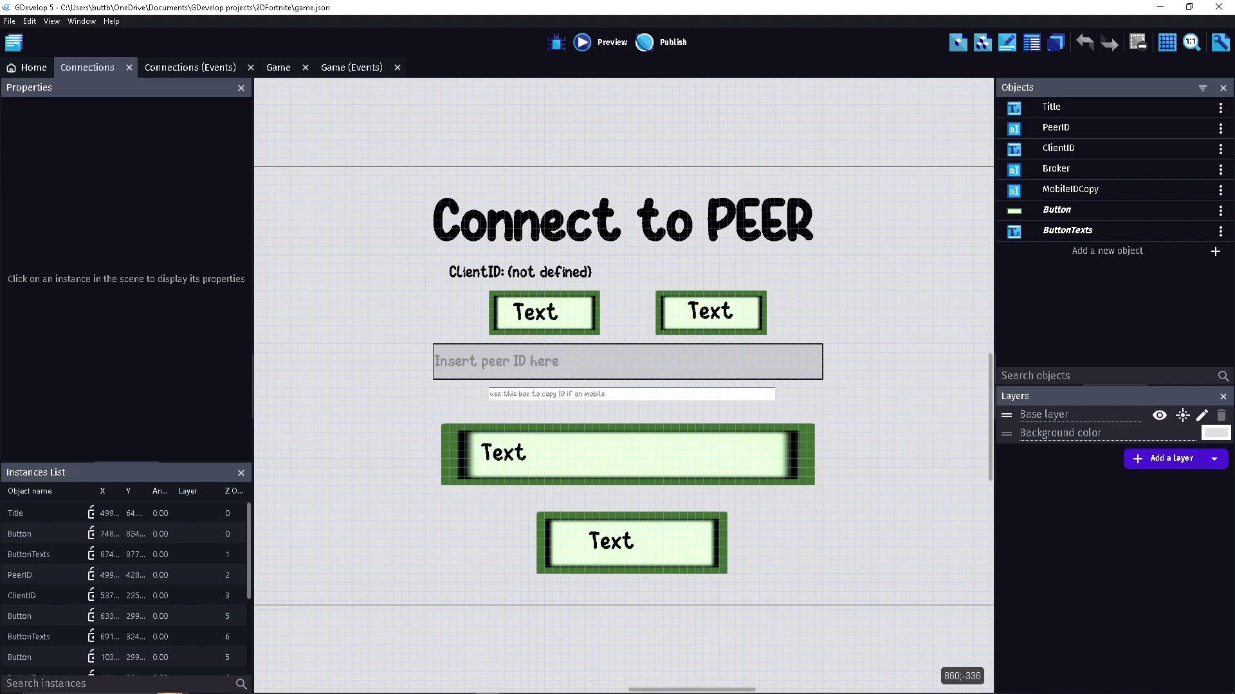
left_click(582, 43)
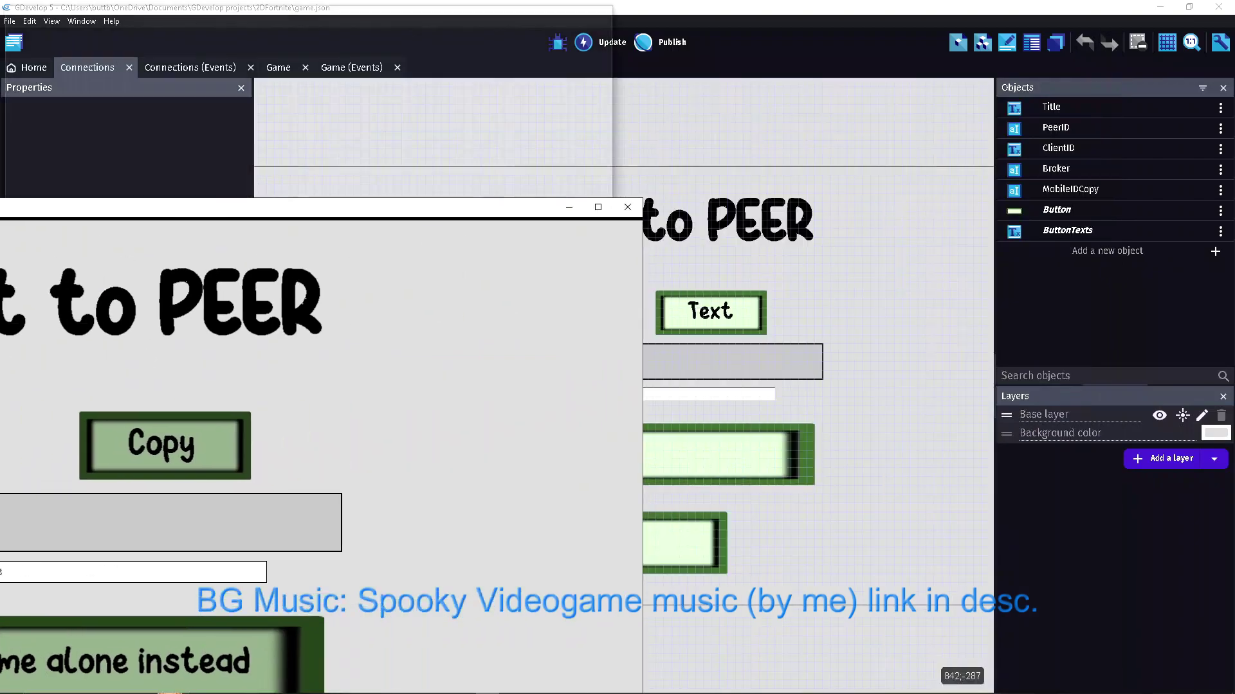
Step: Launch a second preview and snap the editor right of both previews, showing Connections events
left_click(658, 42)
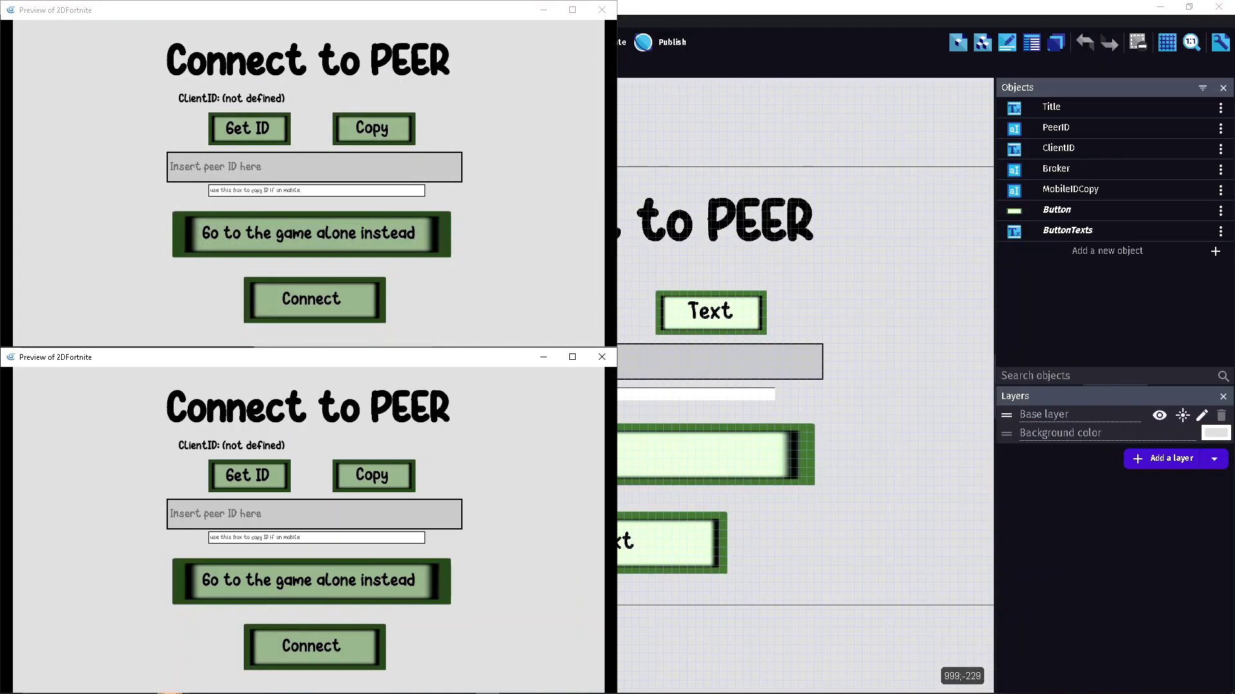
key("super+Right")
key("Escape")
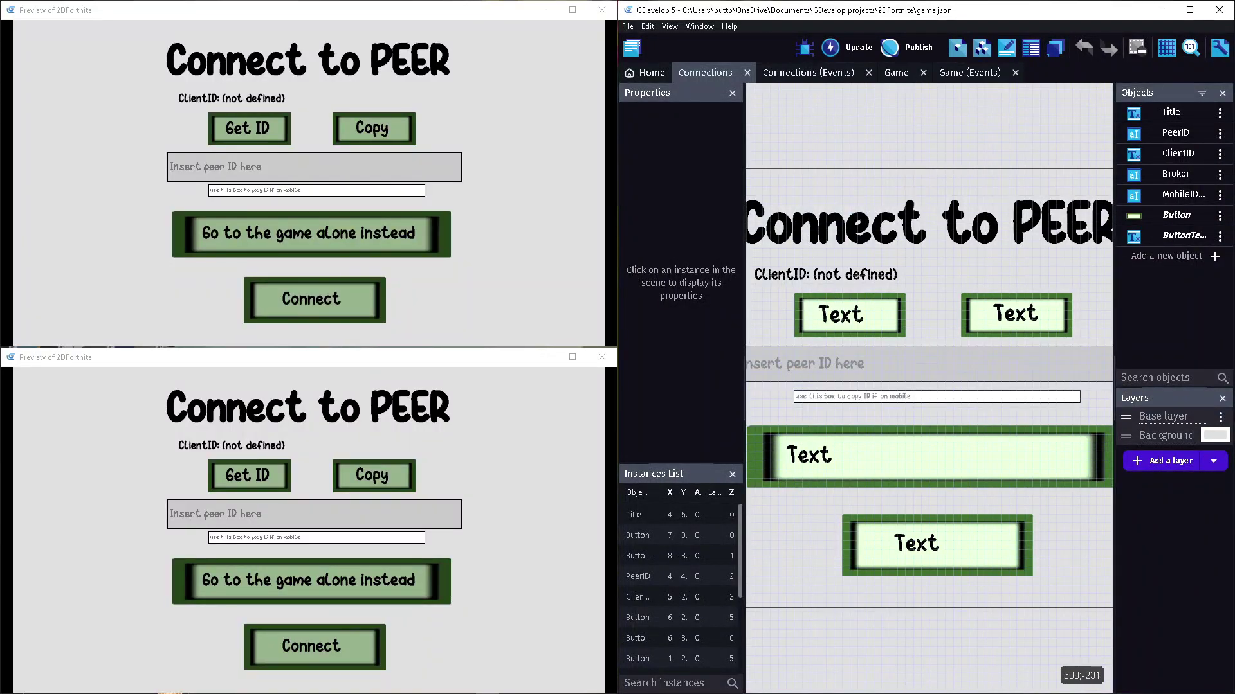
left_click(809, 72)
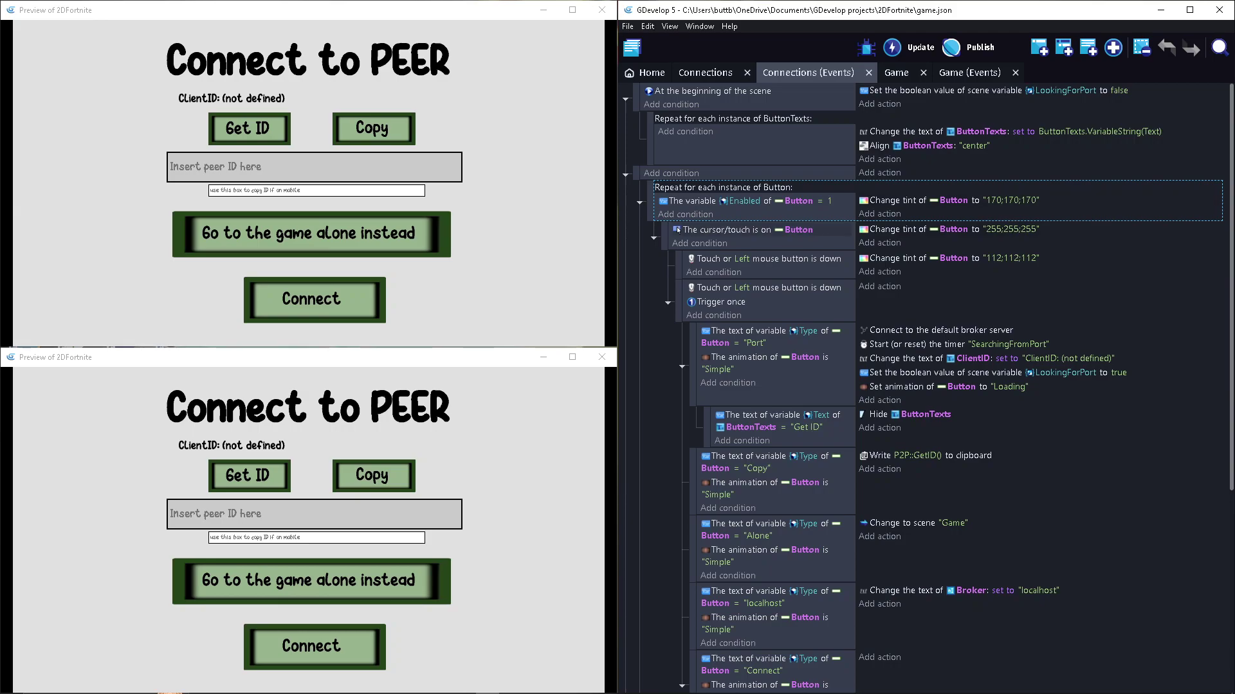
Step: Walk through the Port button events, switching between the event editor and the top preview
left_click(374, 128)
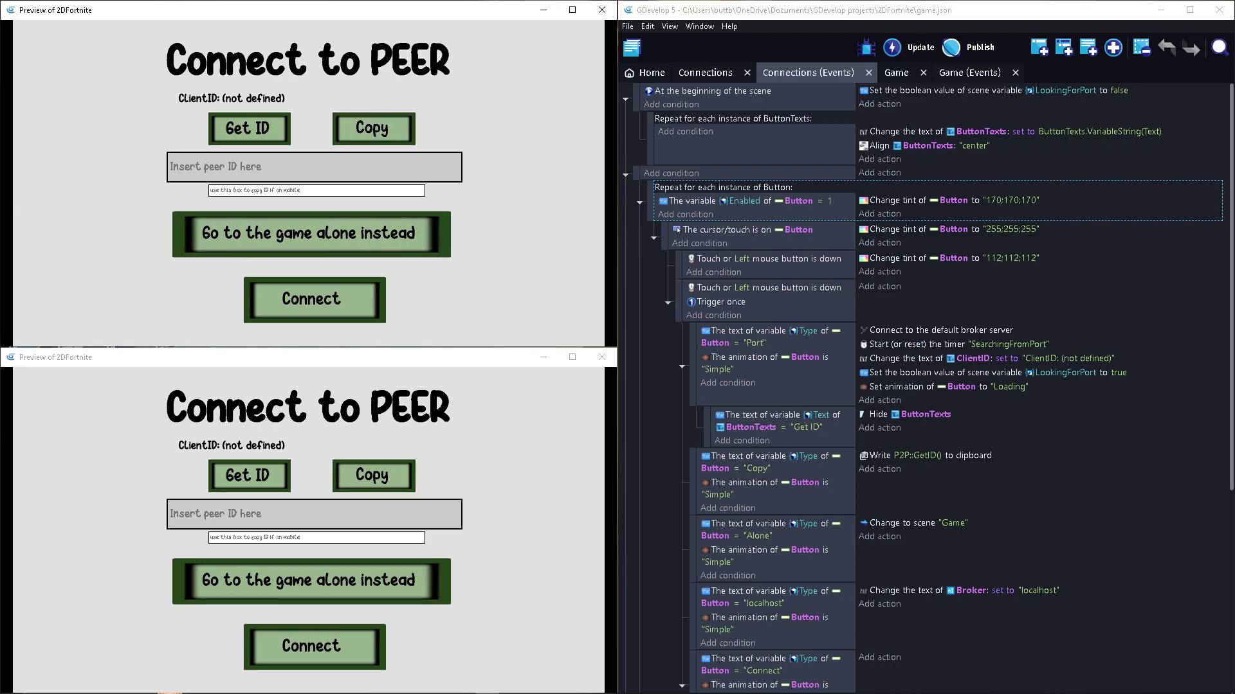
left_click(772, 366)
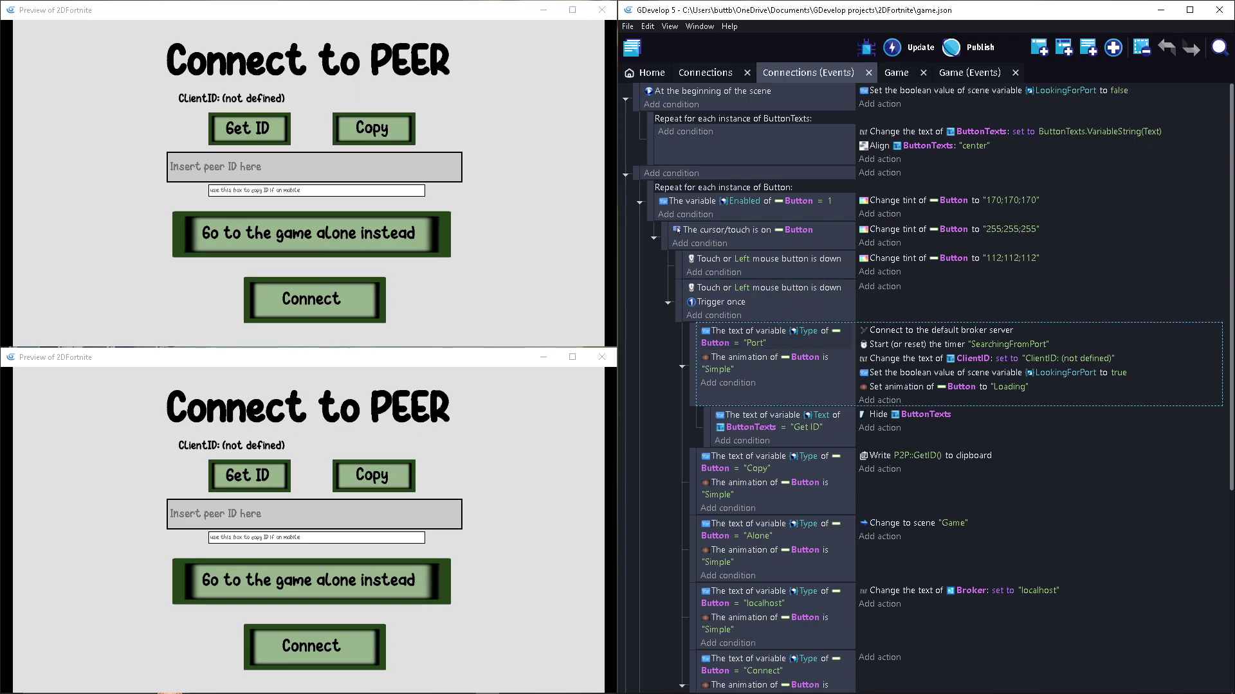
left_click(540, 174)
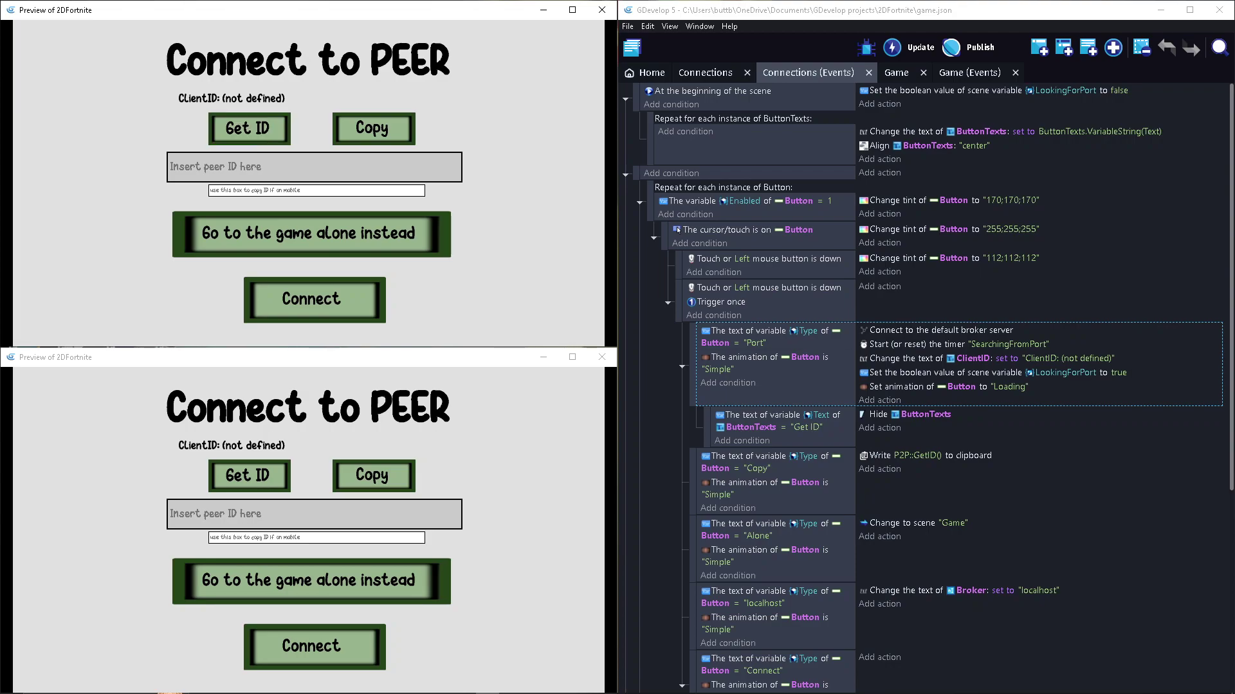
key("alt+Tab")
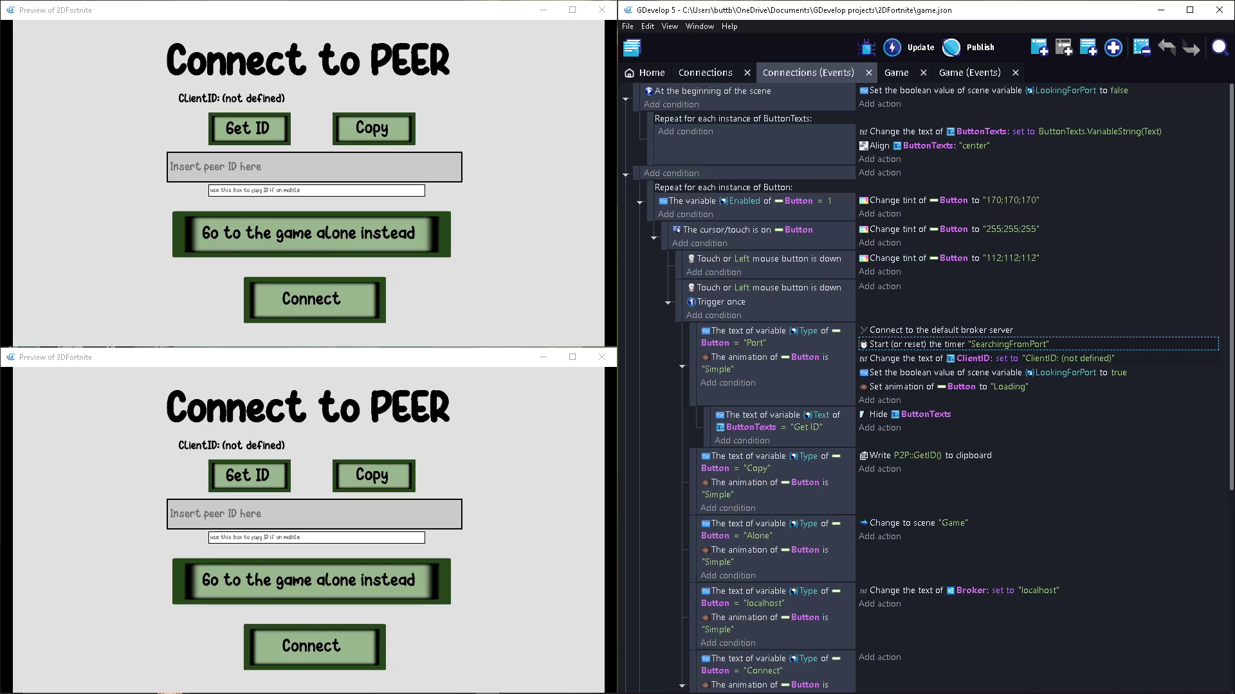
key("alt+Tab")
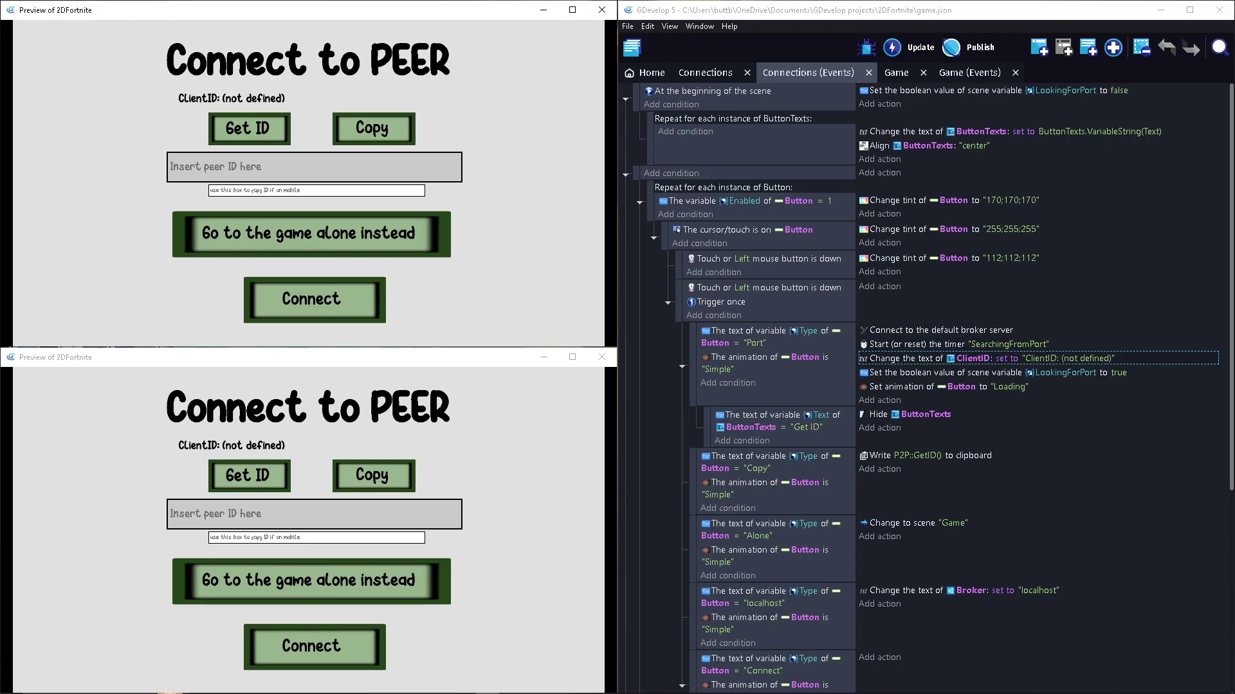
key("alt+Tab")
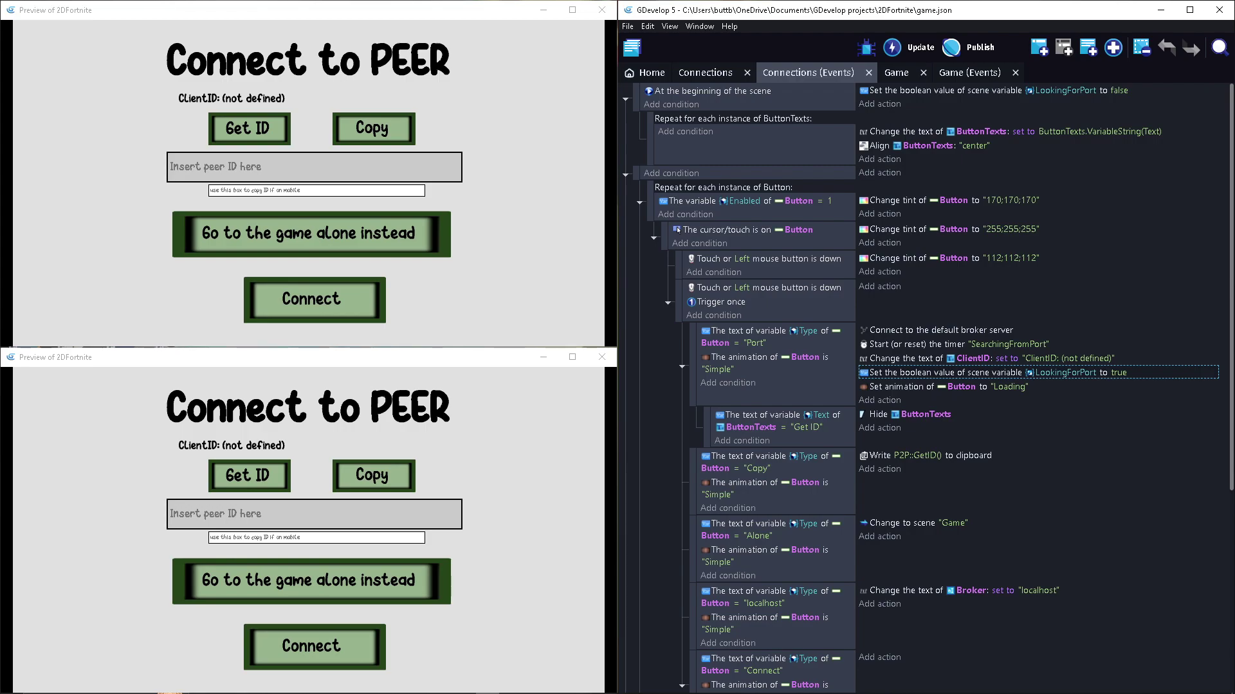
scroll(926, 386, "down", 3)
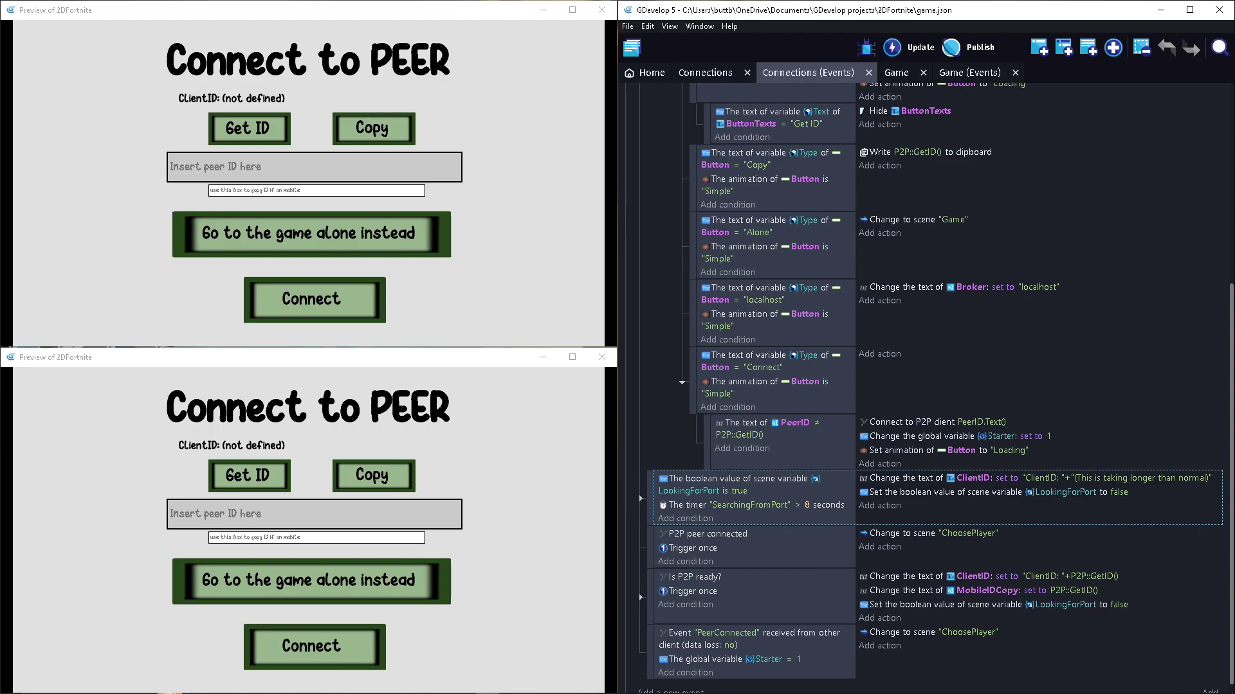
key("Down")
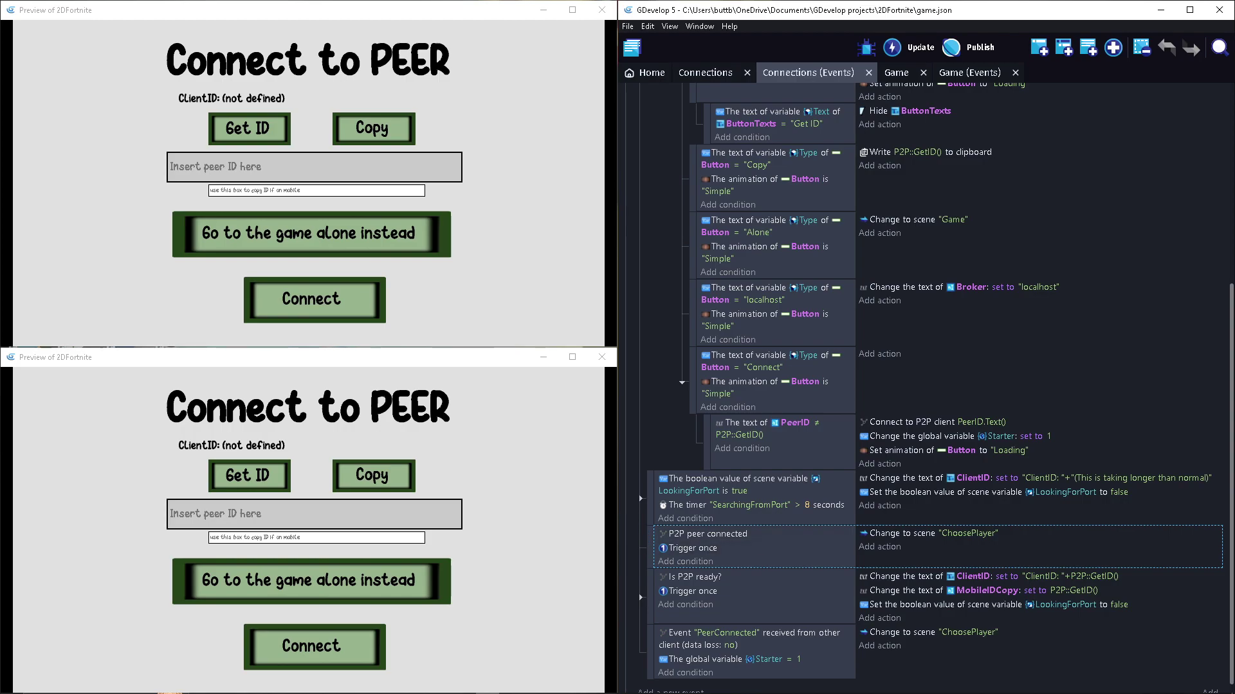
key("Down")
key("Down")
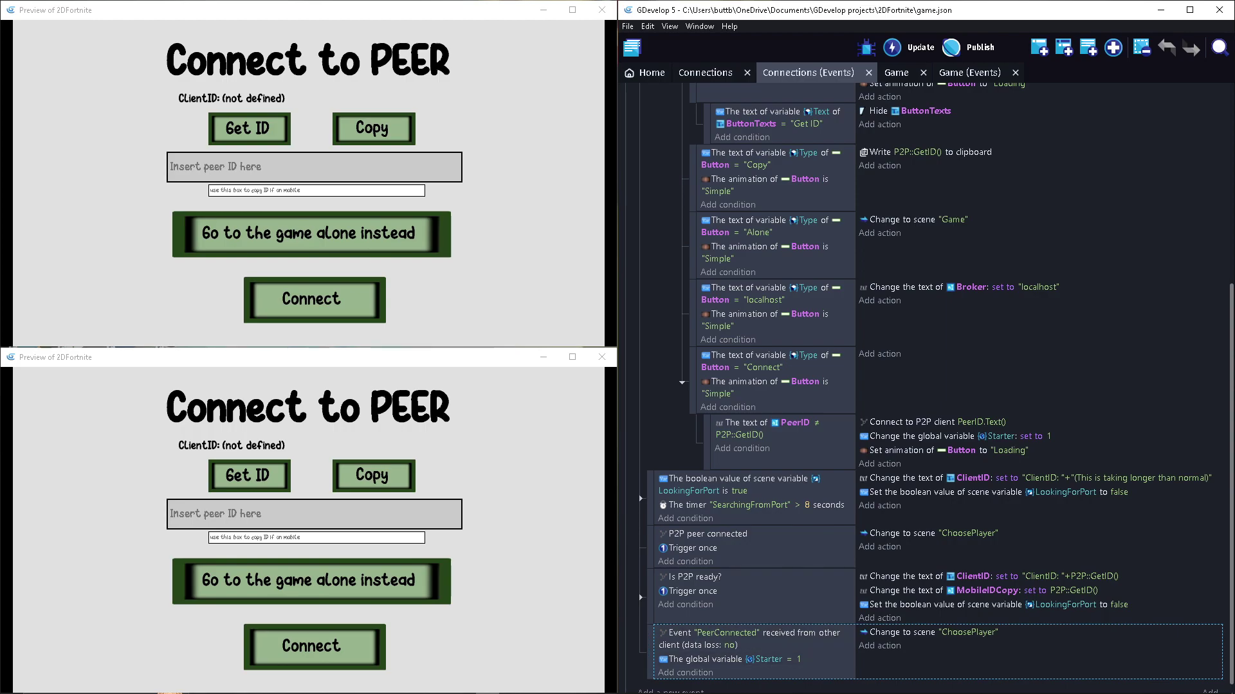
key("alt+Tab")
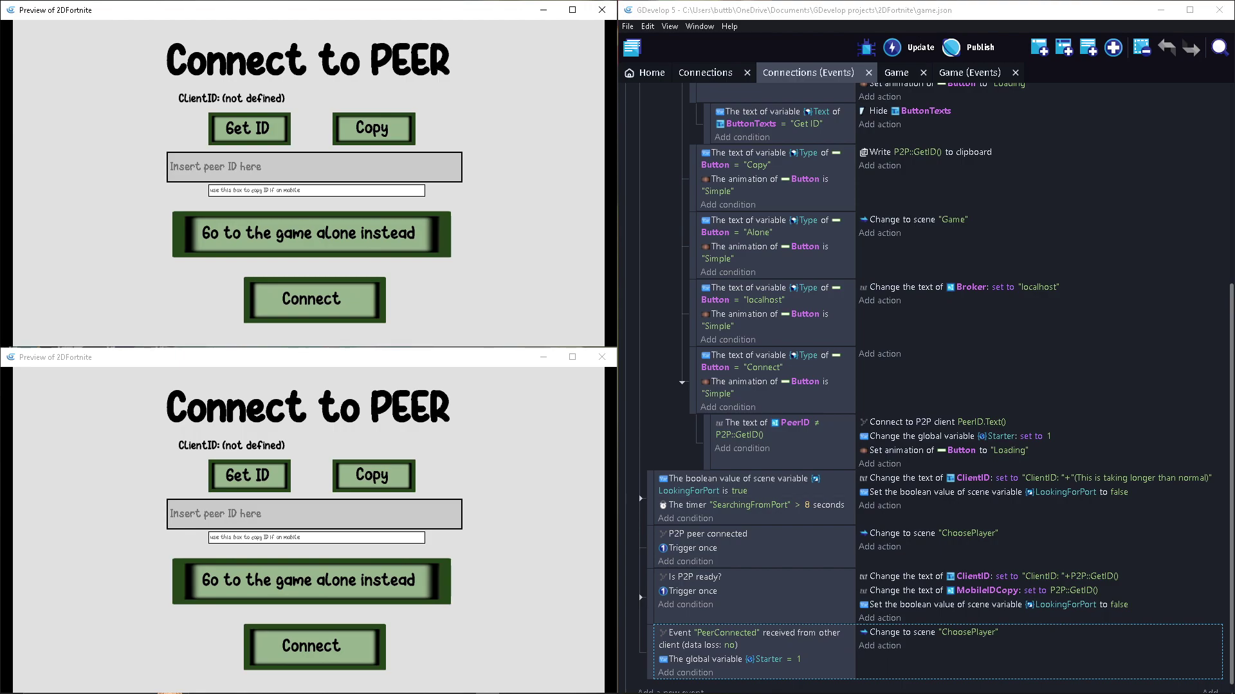
left_click(639, 593)
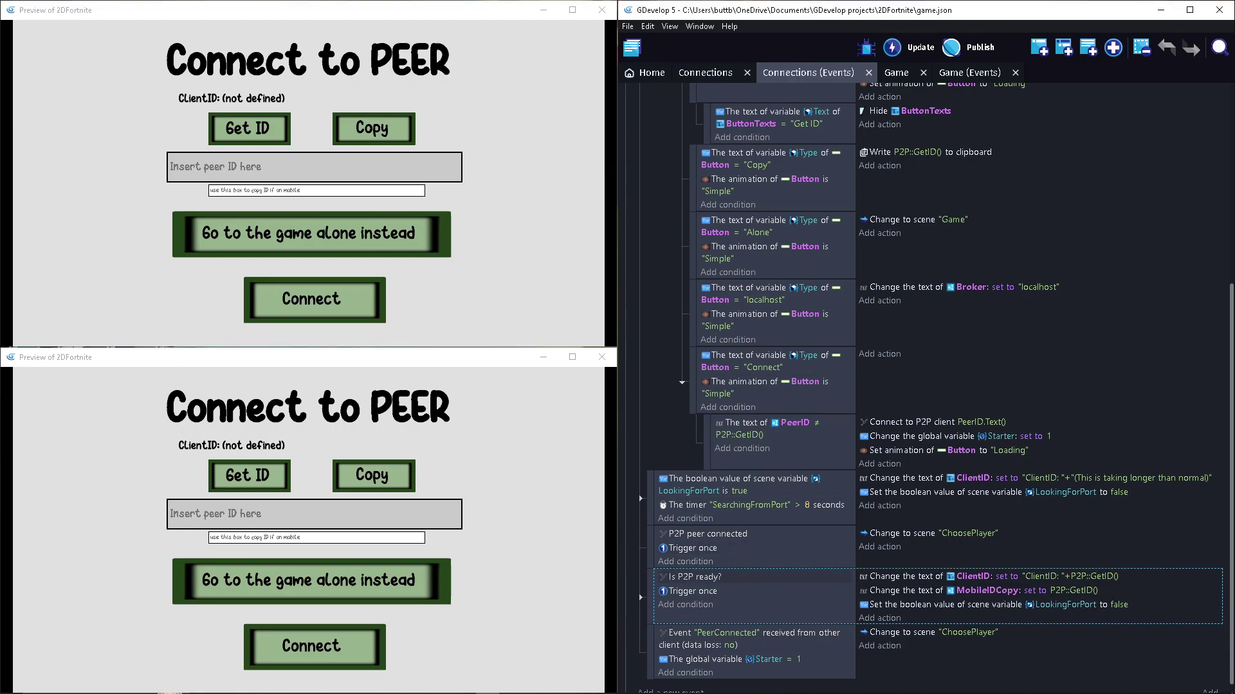
Step: Expand the Is P2P ready? sub-events and compare them against the game previews
left_click(640, 597)
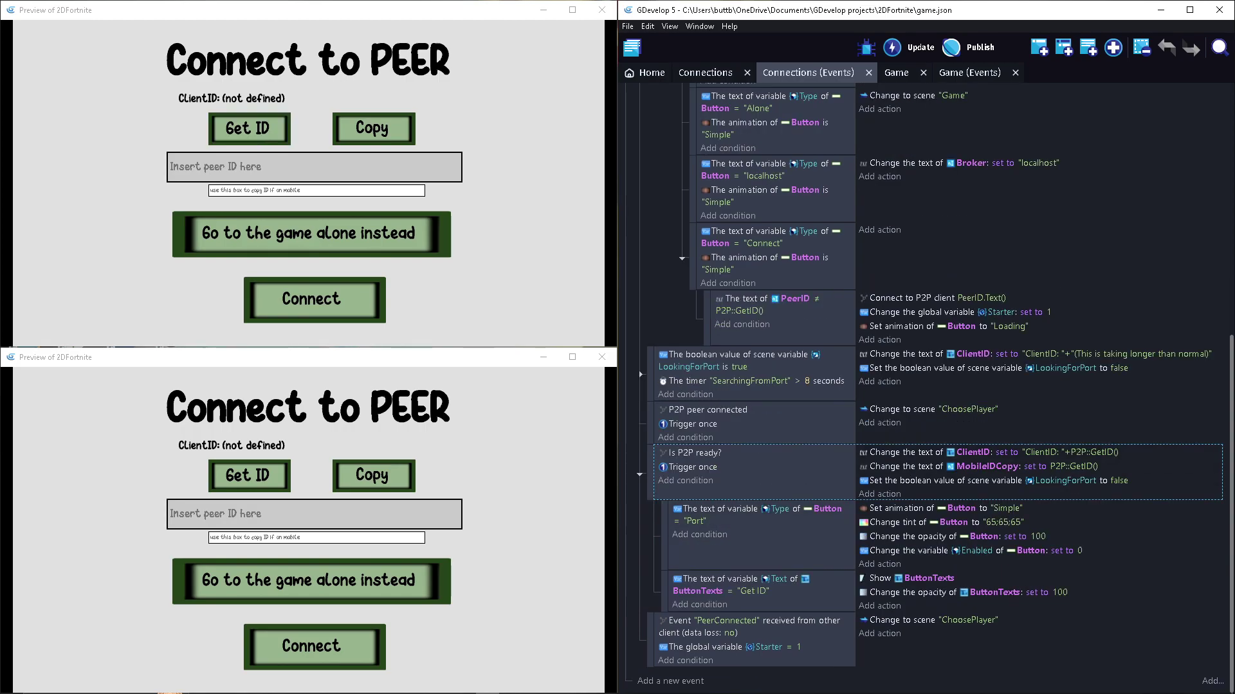
key("alt+Tab")
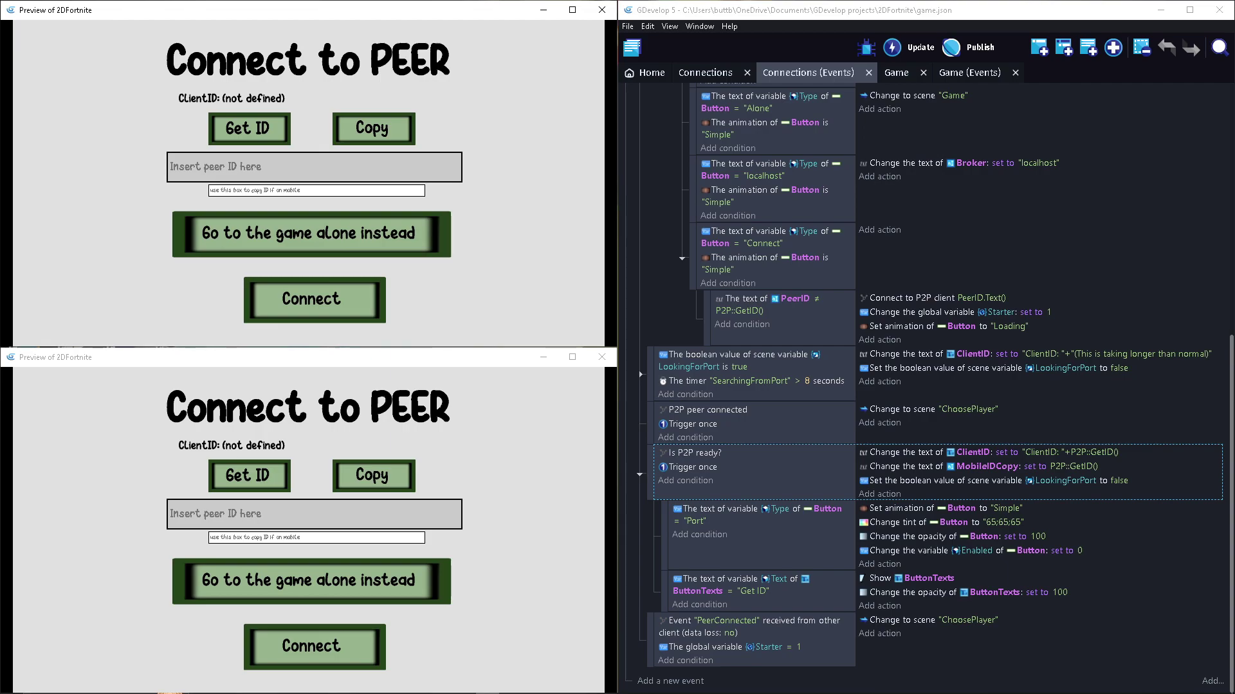
key("alt+Tab")
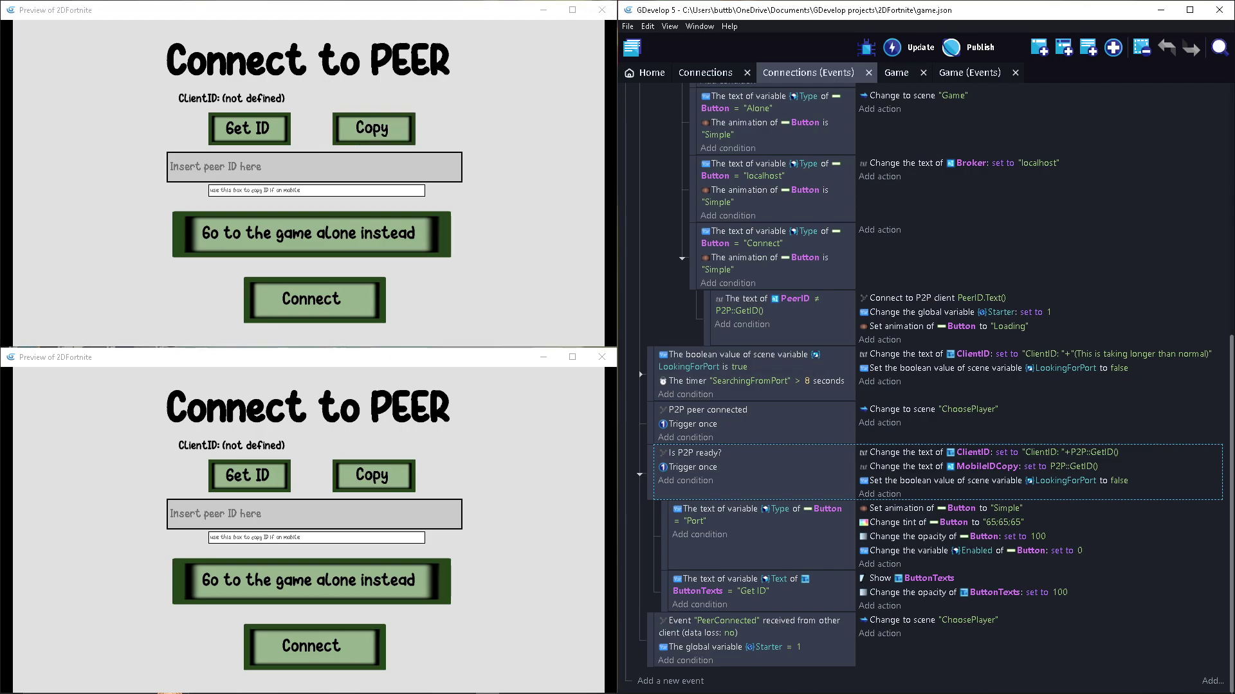
key("alt+Tab")
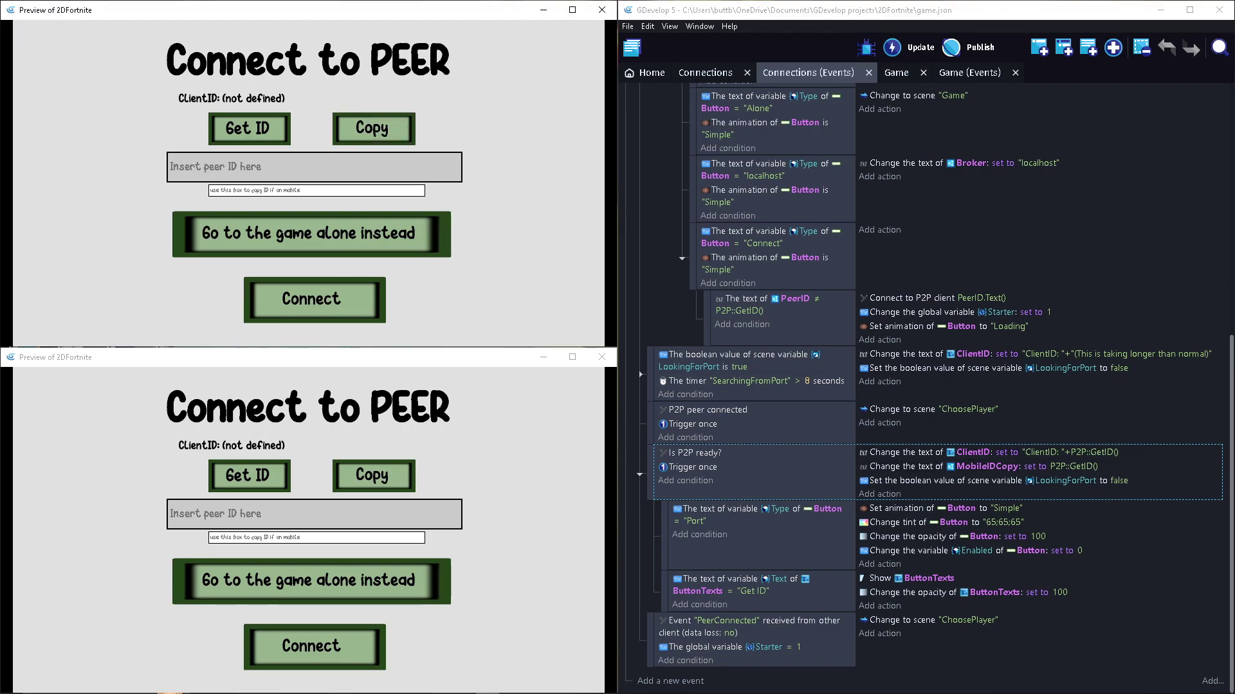
key("alt+Tab")
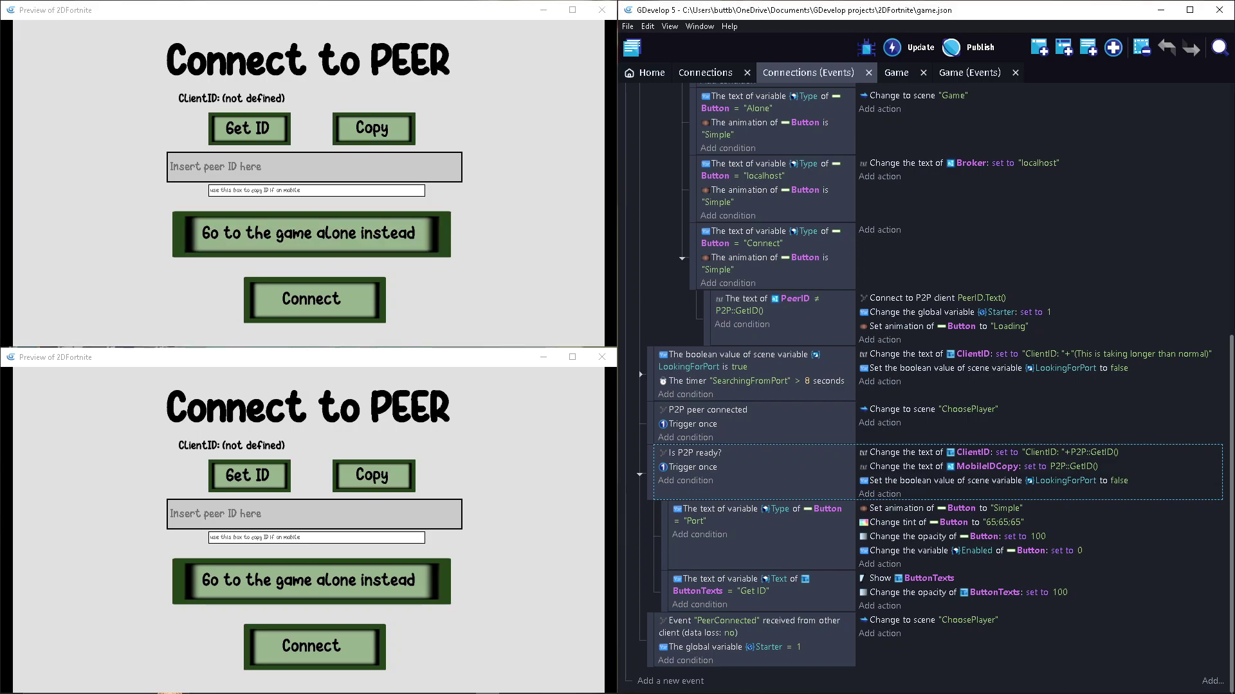
scroll(926, 385, "up", 1)
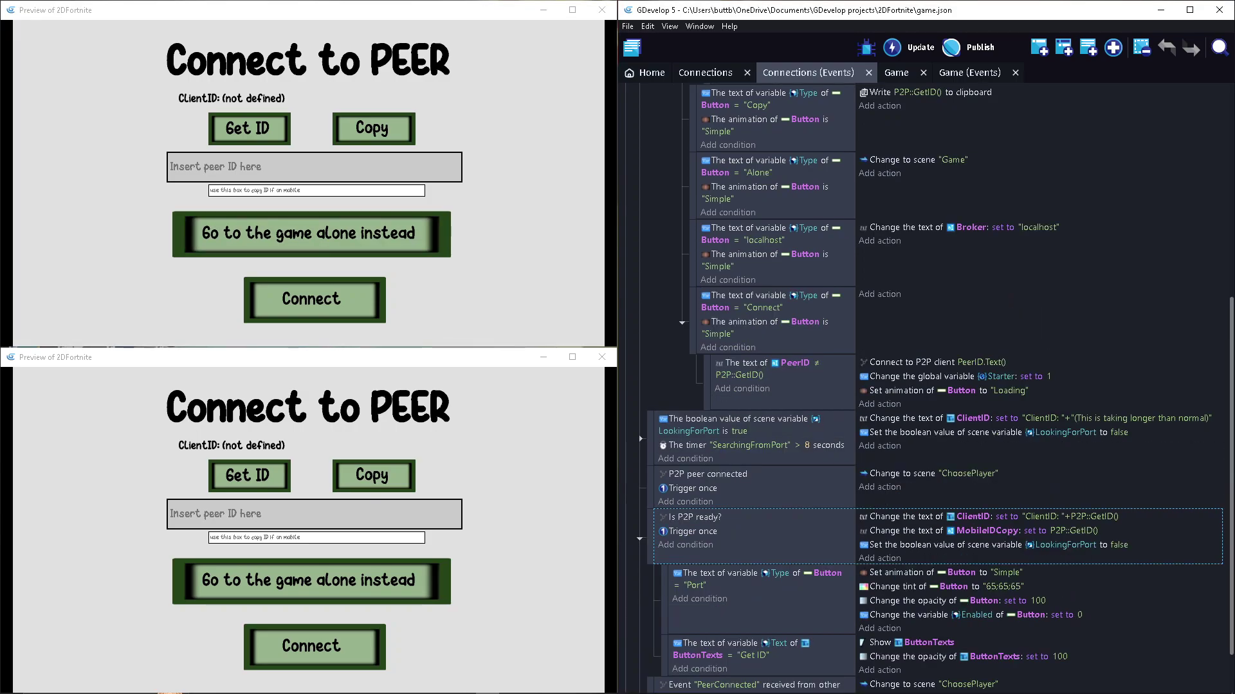
Step: Review the LookingForPort timeout event and request client IDs in both previews
left_click(733, 434)
scroll(753, 435, "down", 1)
left_click(753, 531)
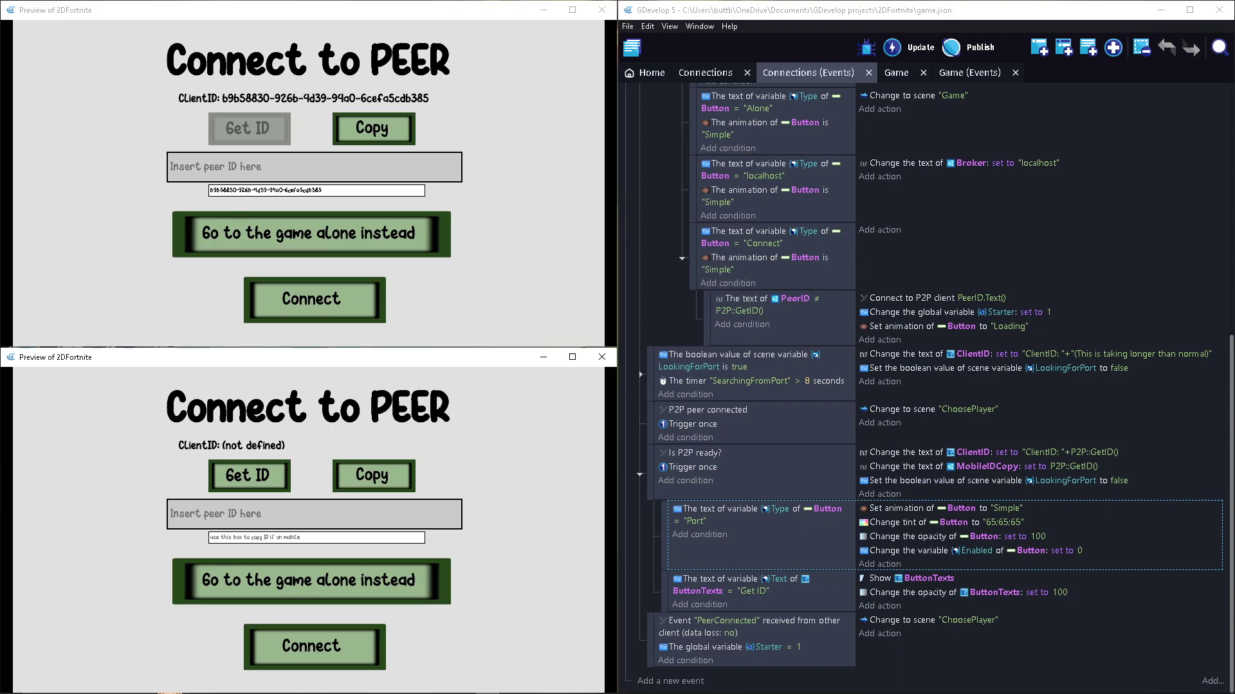
left_click(249, 476)
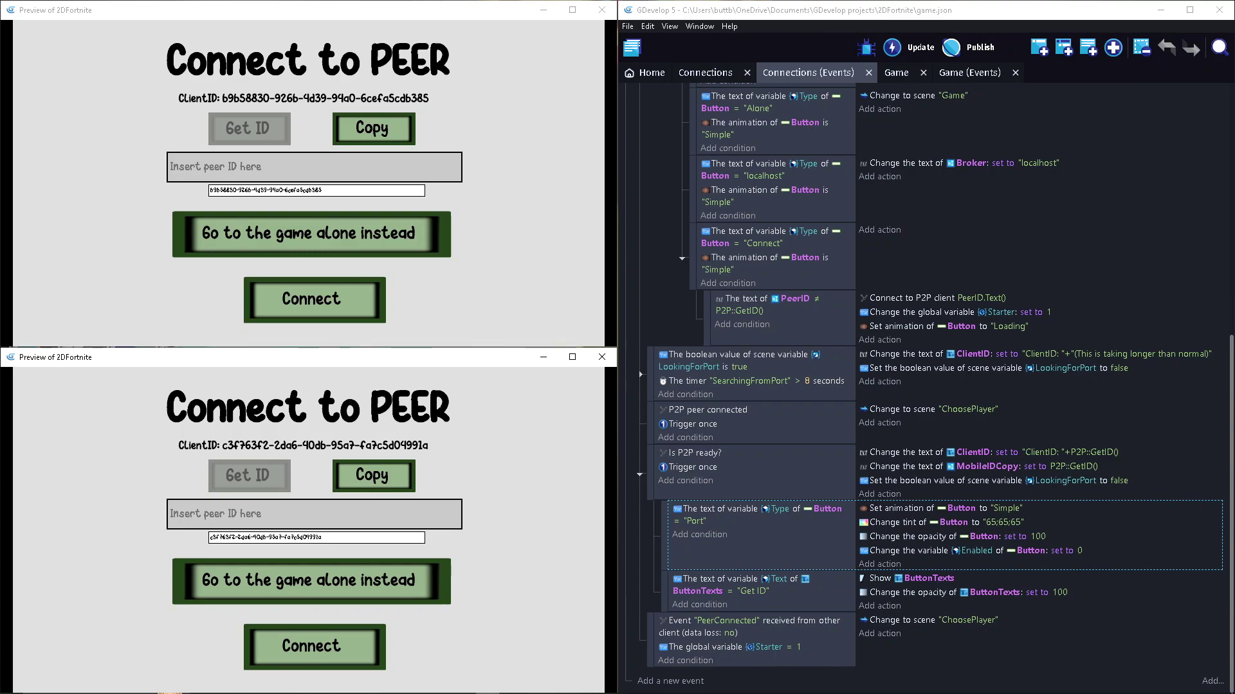
Step: Review the ID-copying event and copy the top preview's client ID
left_click(639, 371)
scroll(638, 371, "up", 5)
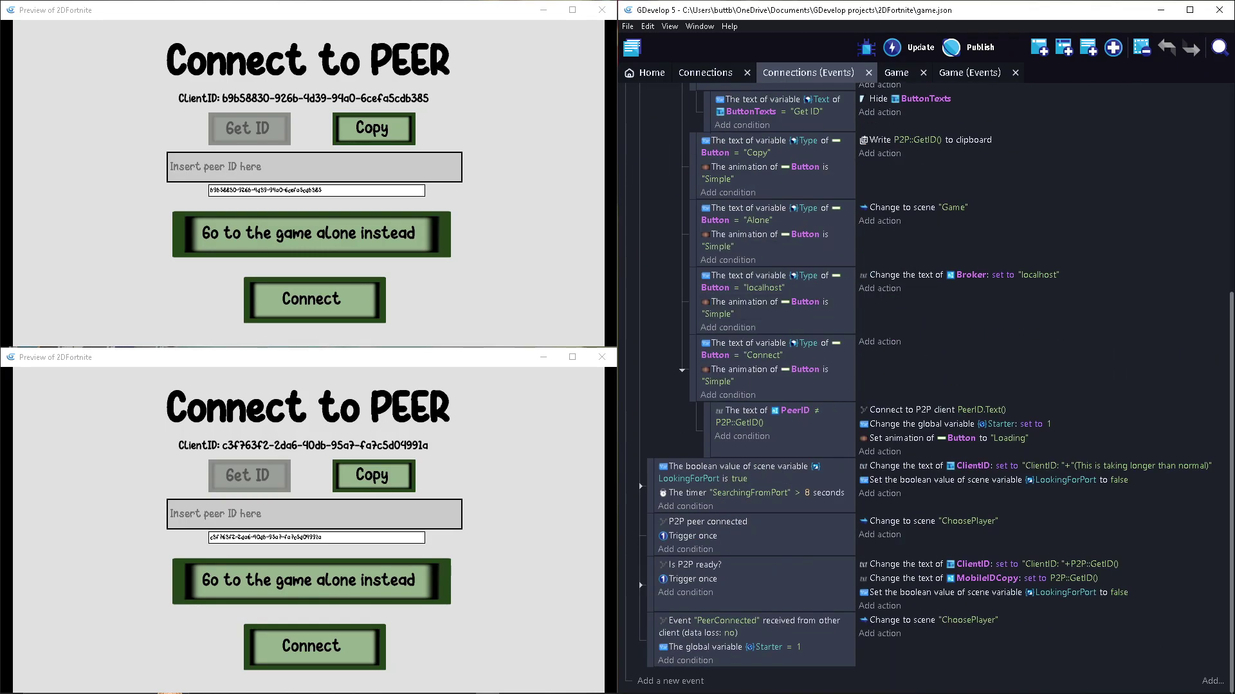
scroll(743, 385, "up", 5)
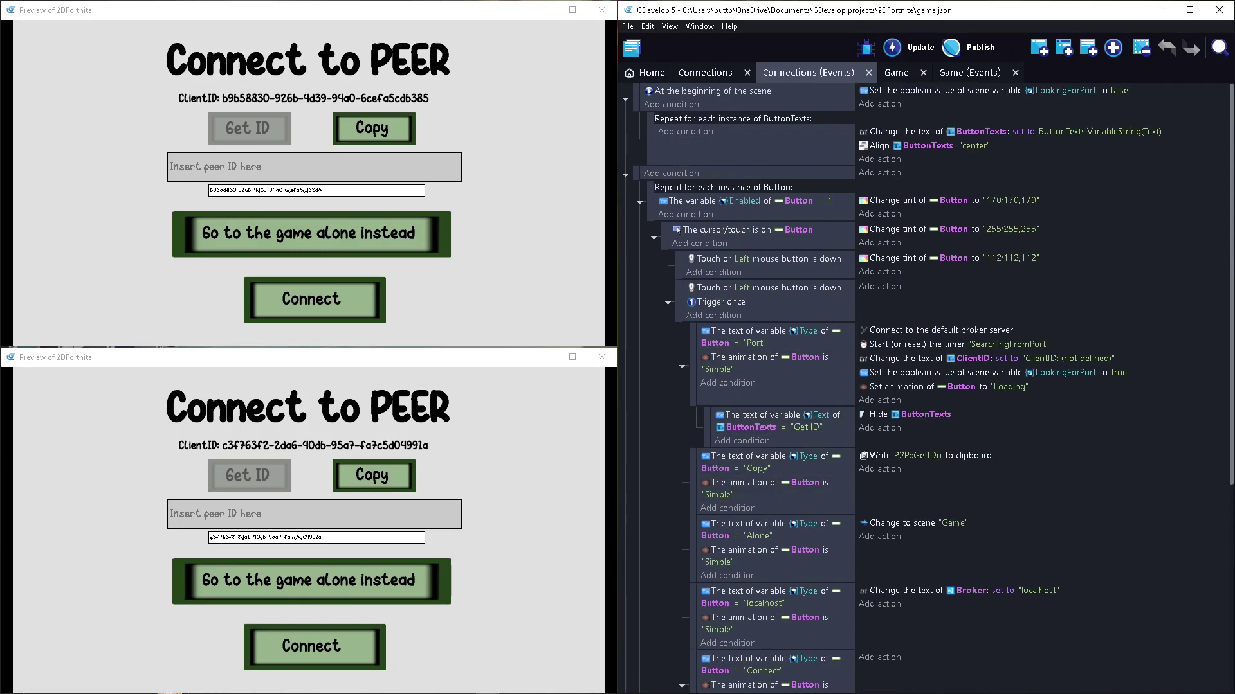
left_click(718, 470)
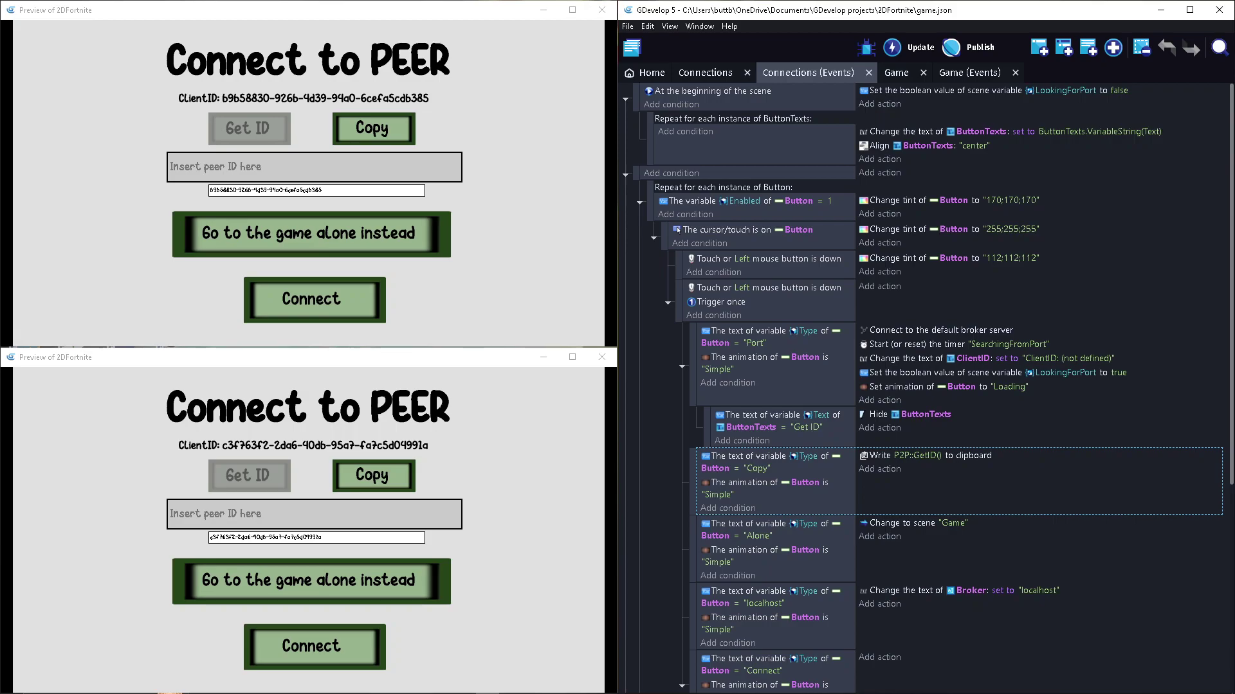
left_click(373, 128)
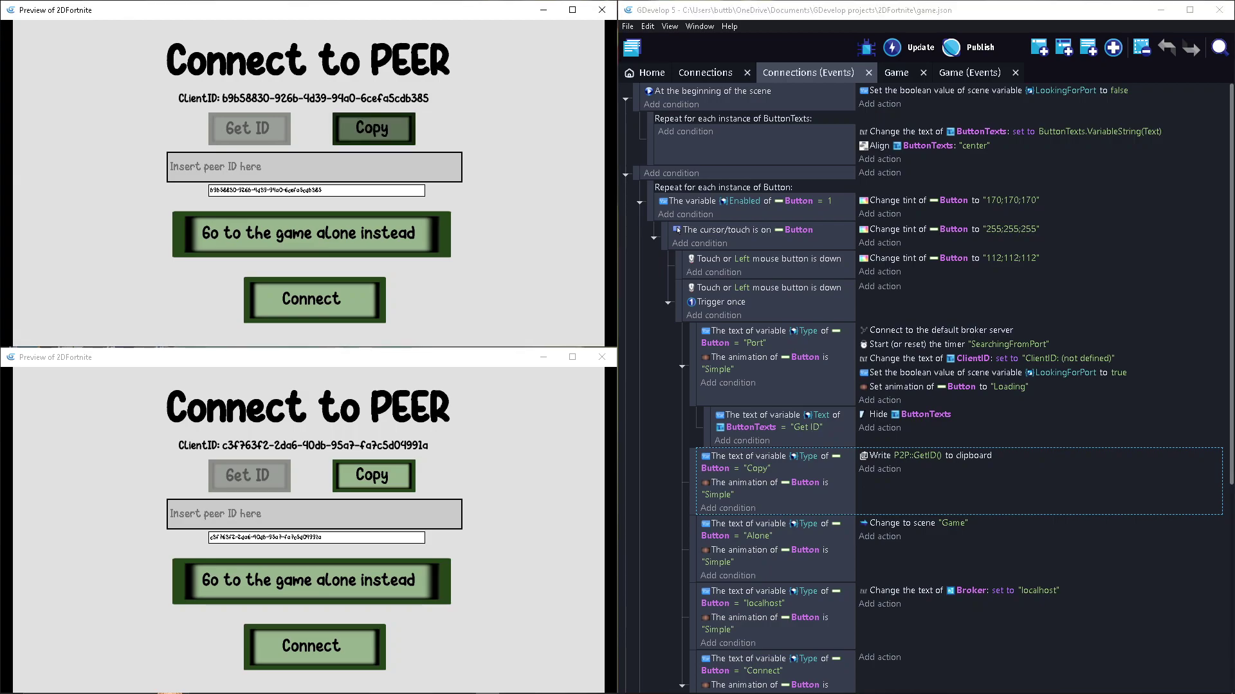
scroll(719, 469, "down", 1)
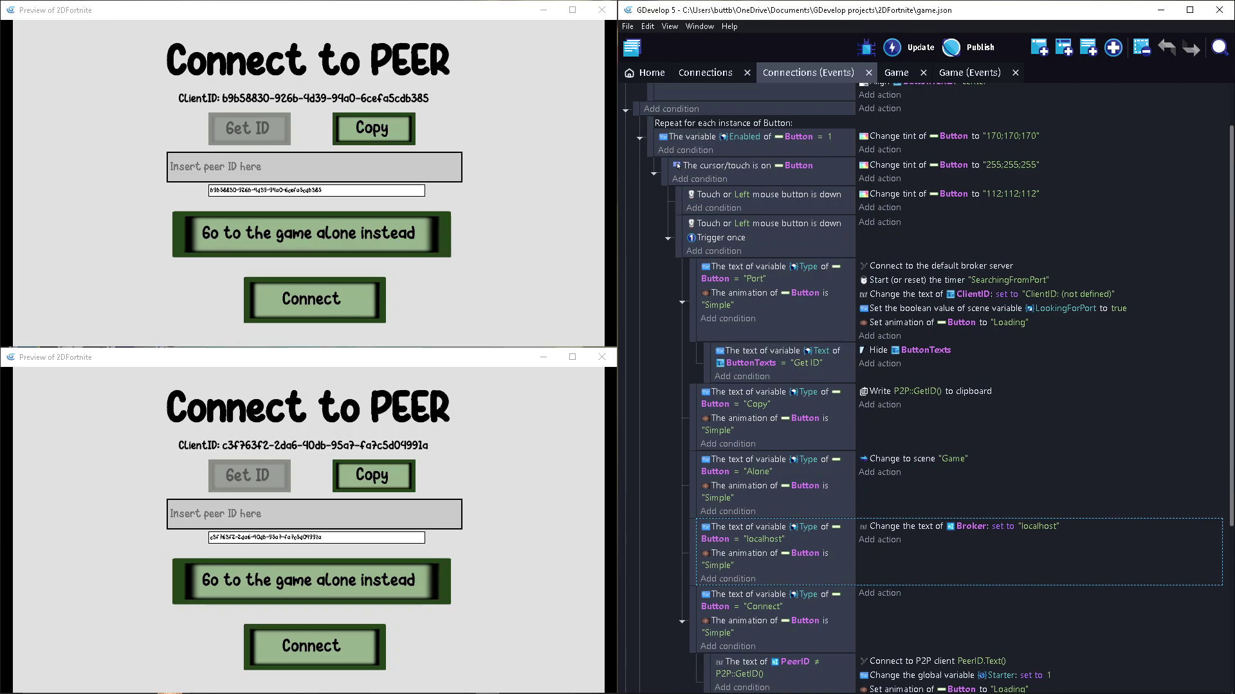
scroll(925, 386, "down", 2)
scroll(926, 386, "down", 2)
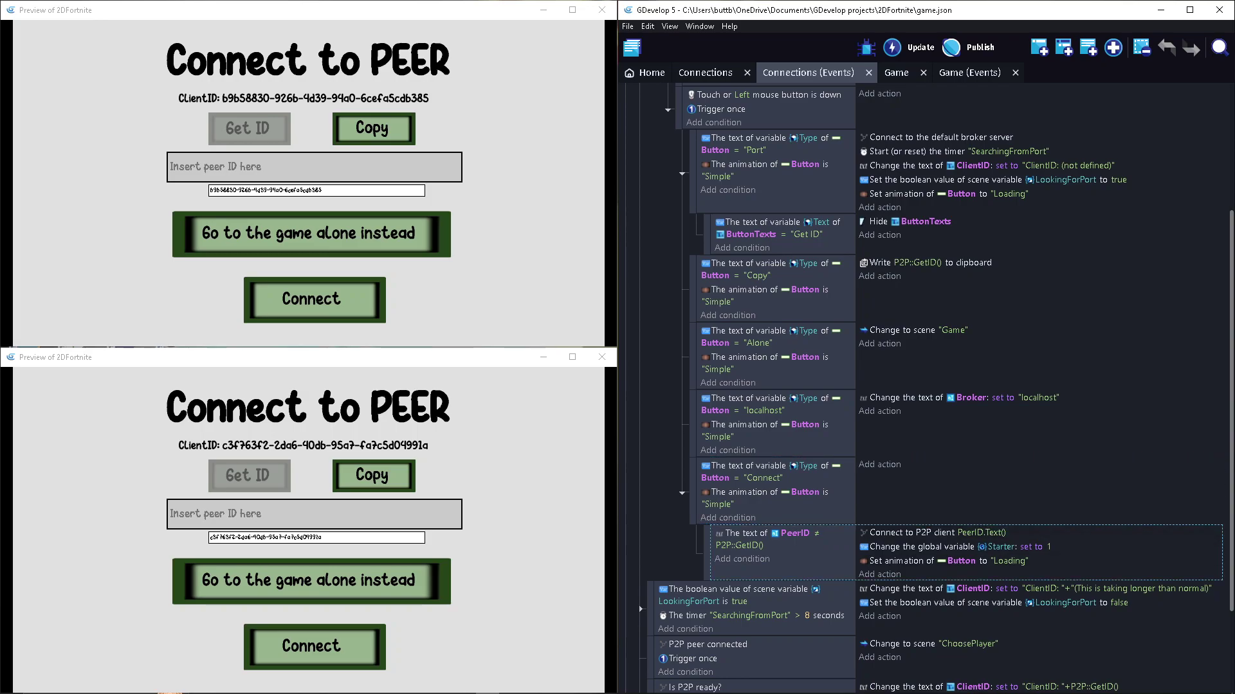
scroll(926, 386, "down", 3)
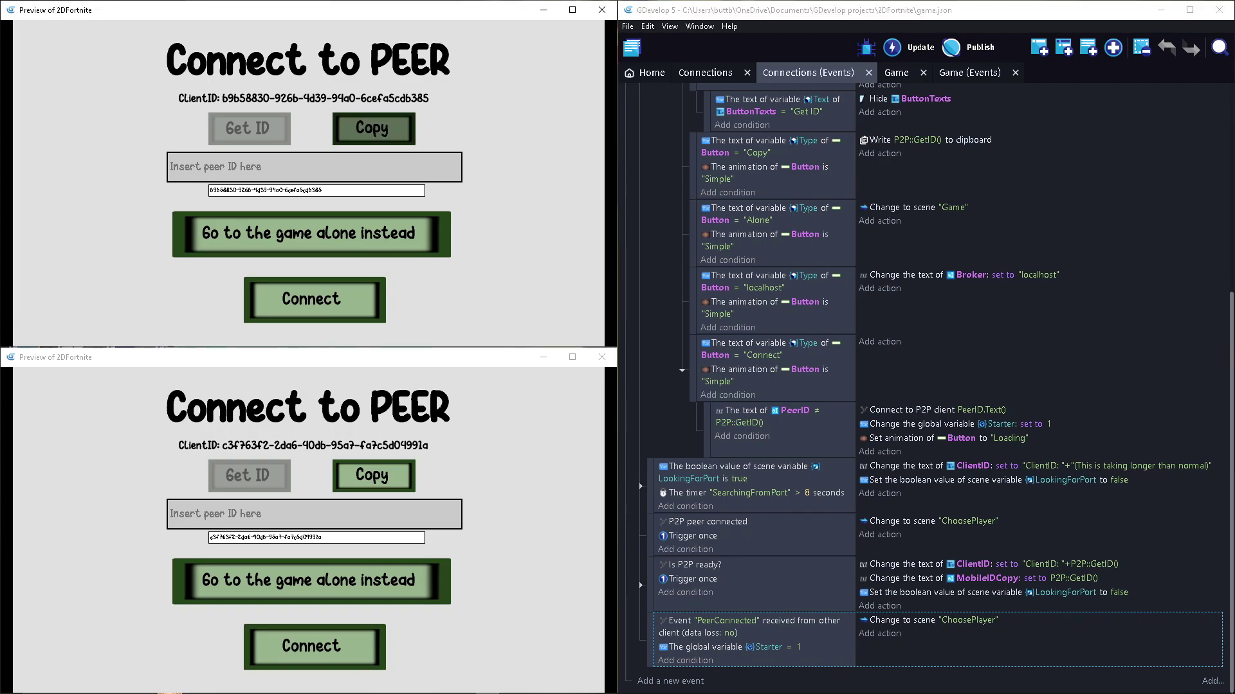
key("ctrl+v")
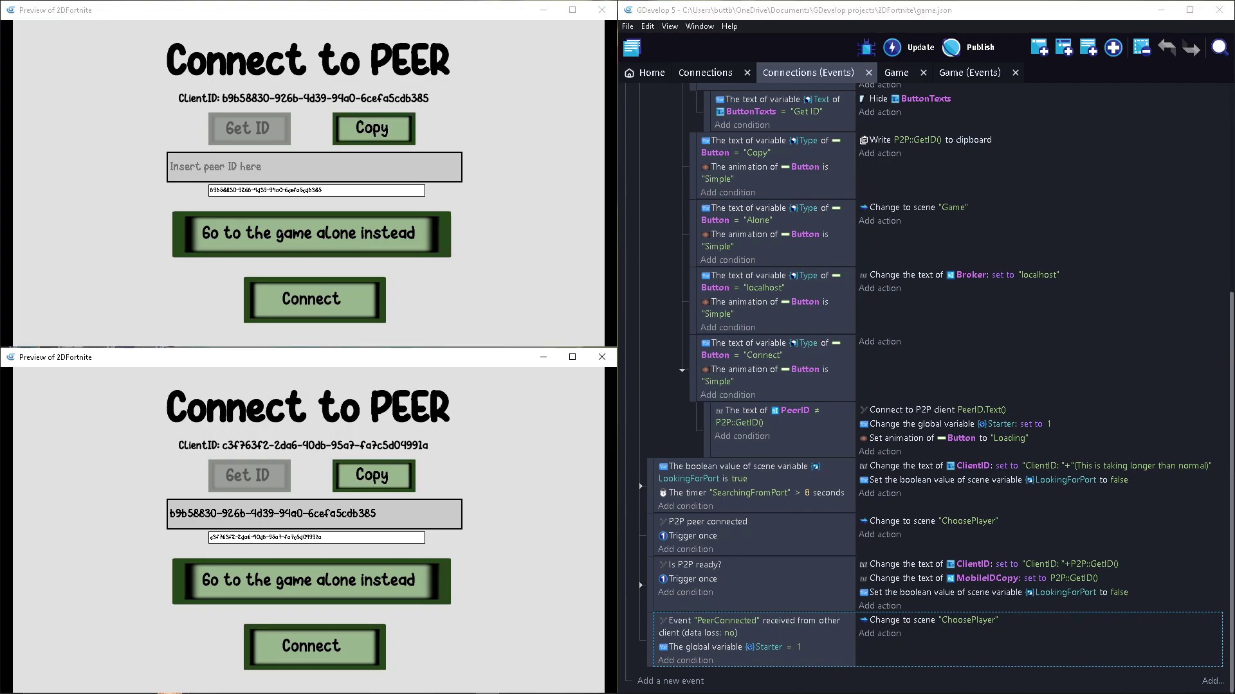
Step: Connect the two previews as peers and open the ChoosePlayer scene's events
left_click(315, 646)
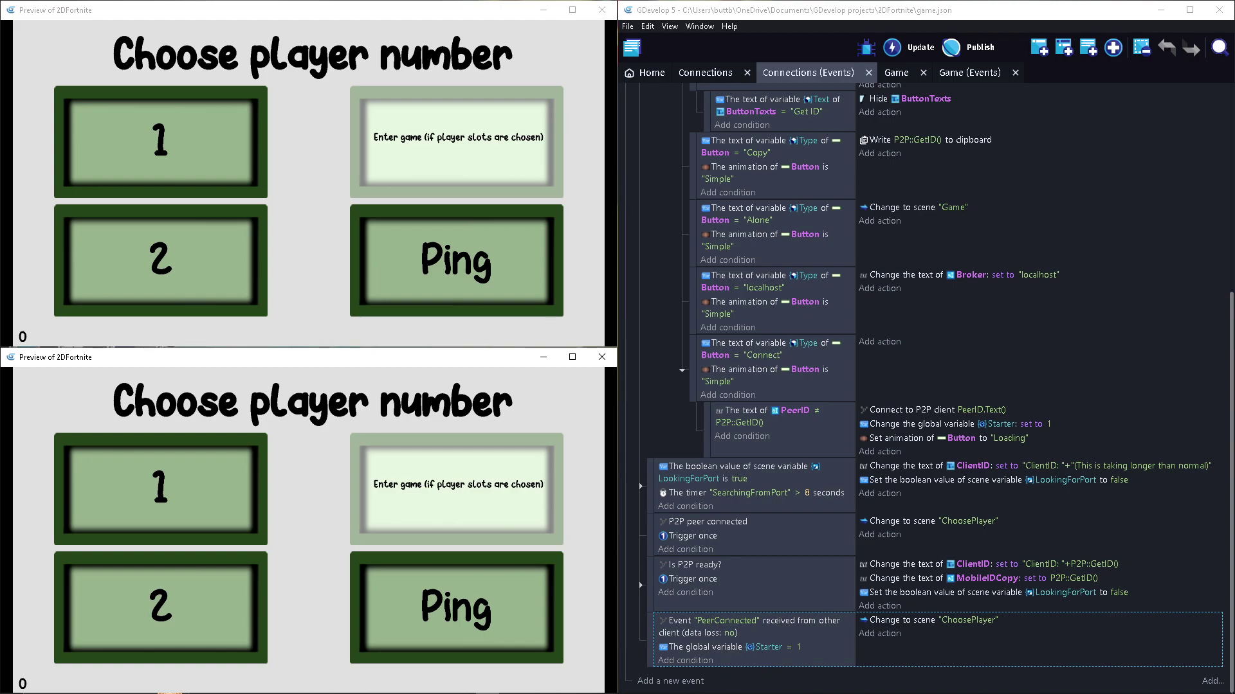
left_click(631, 46)
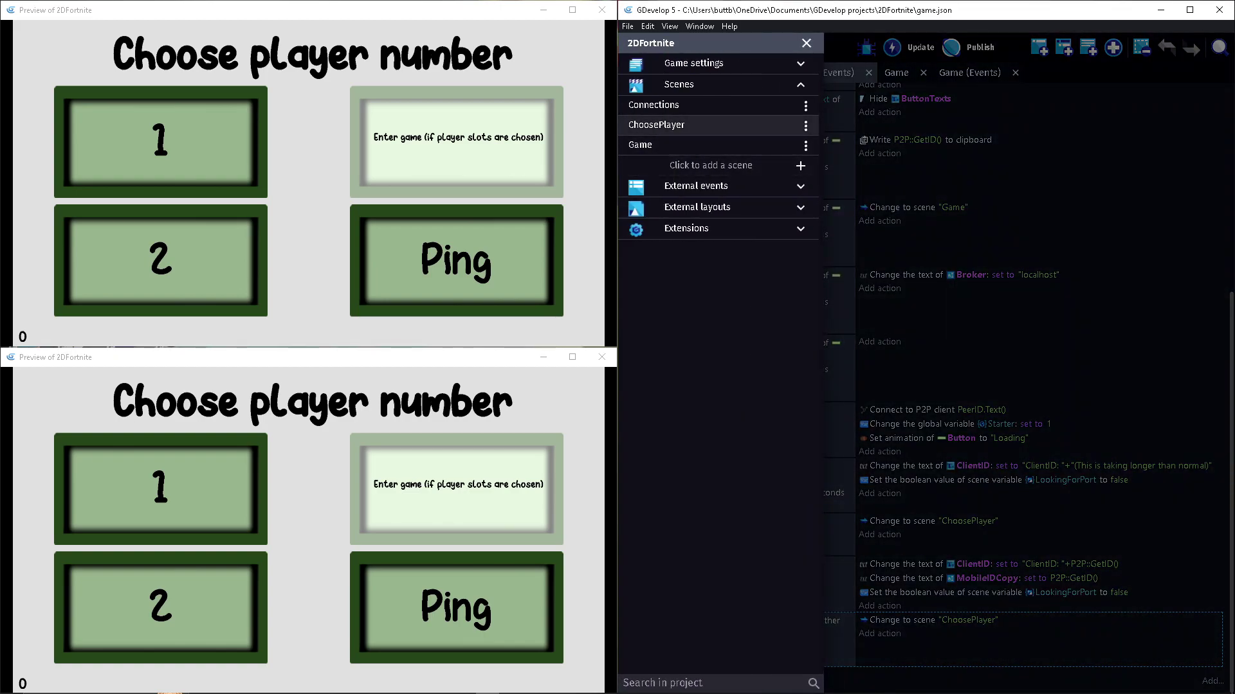
left_click(657, 124)
left_click(1167, 73)
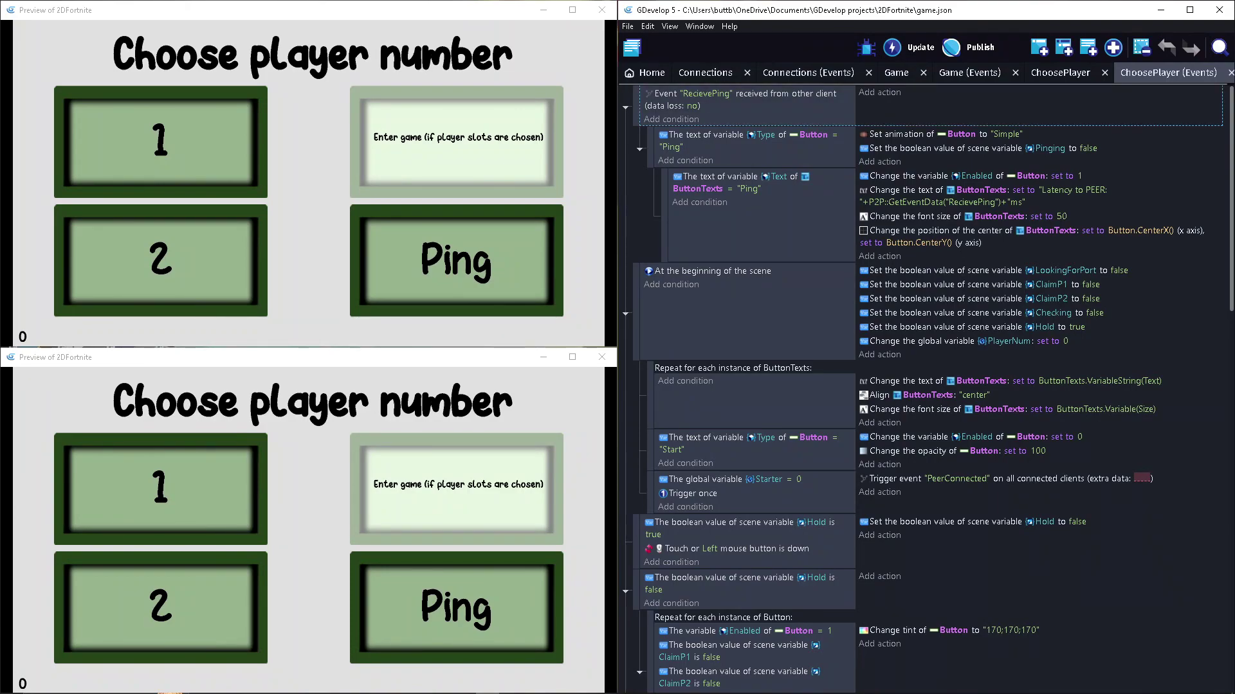
Step: Ping from both previews (6ms, 7ms), reviewing the Ping, latency-text and scene-start events
left_click(456, 261)
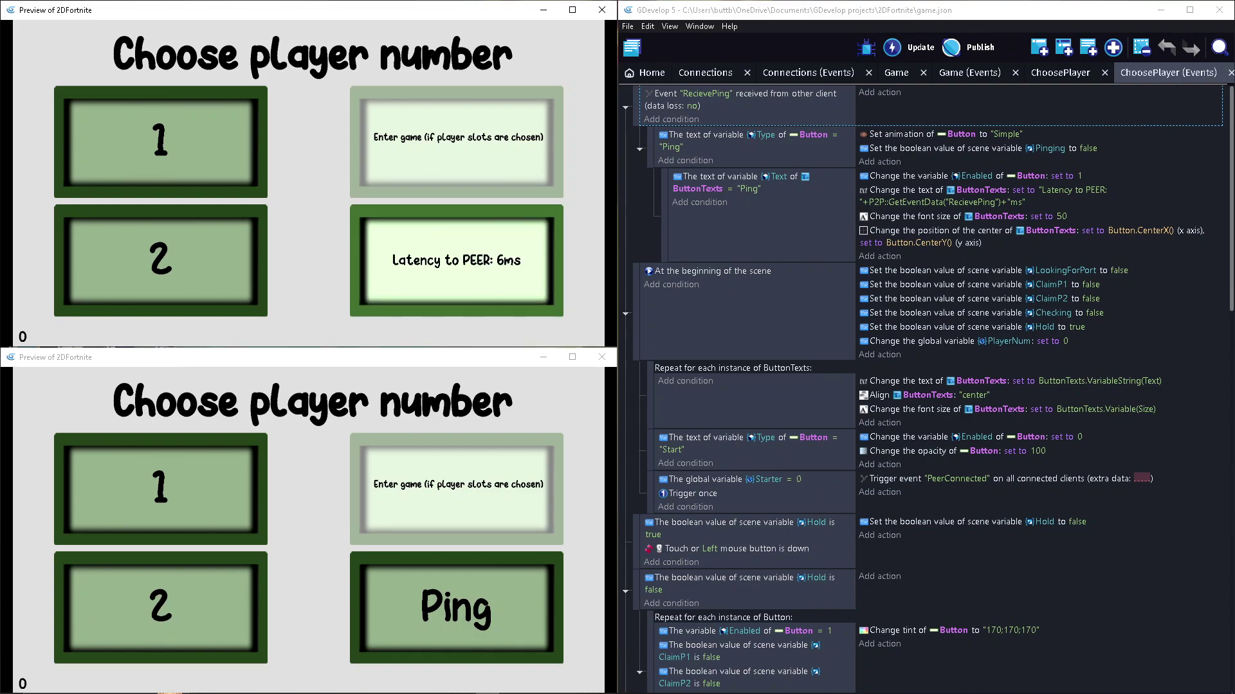
left_click(743, 144)
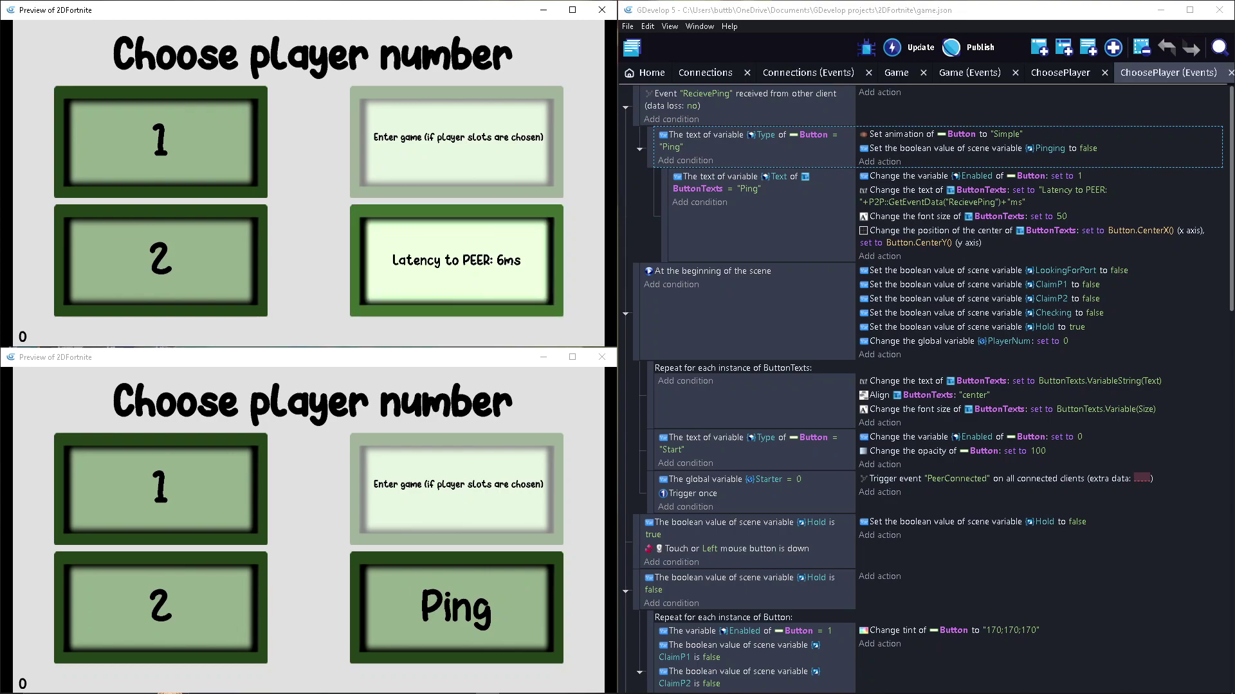
left_click(456, 608)
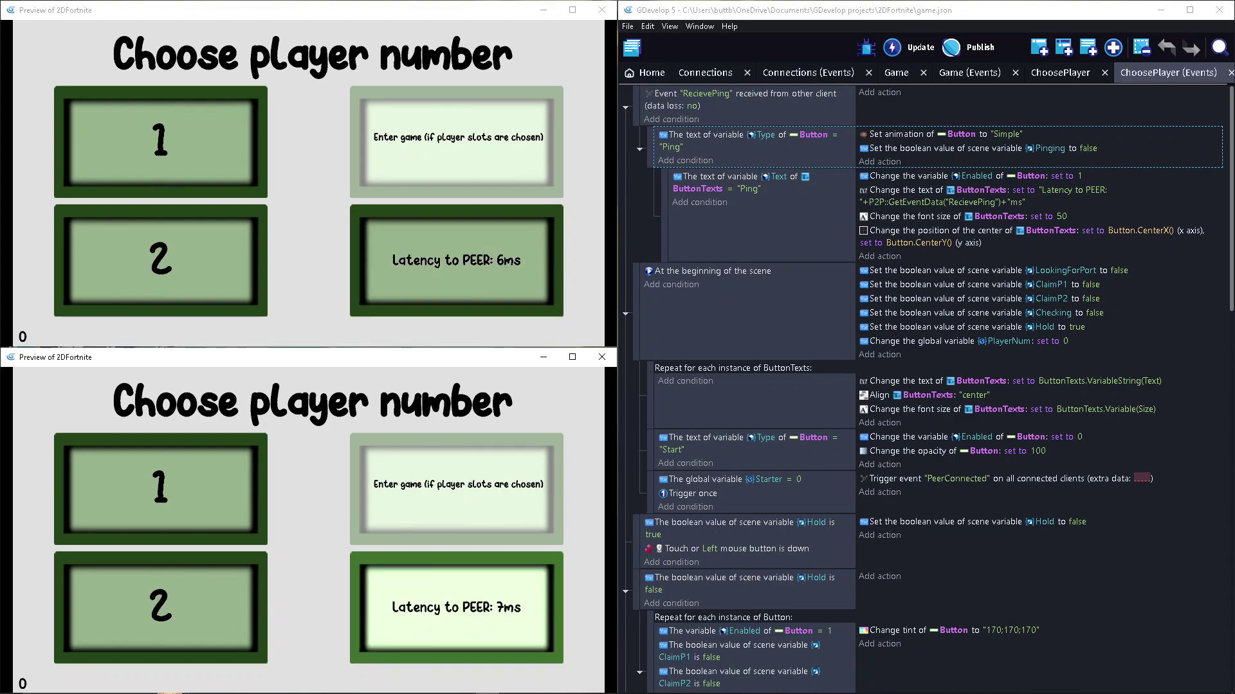
left_click(753, 217)
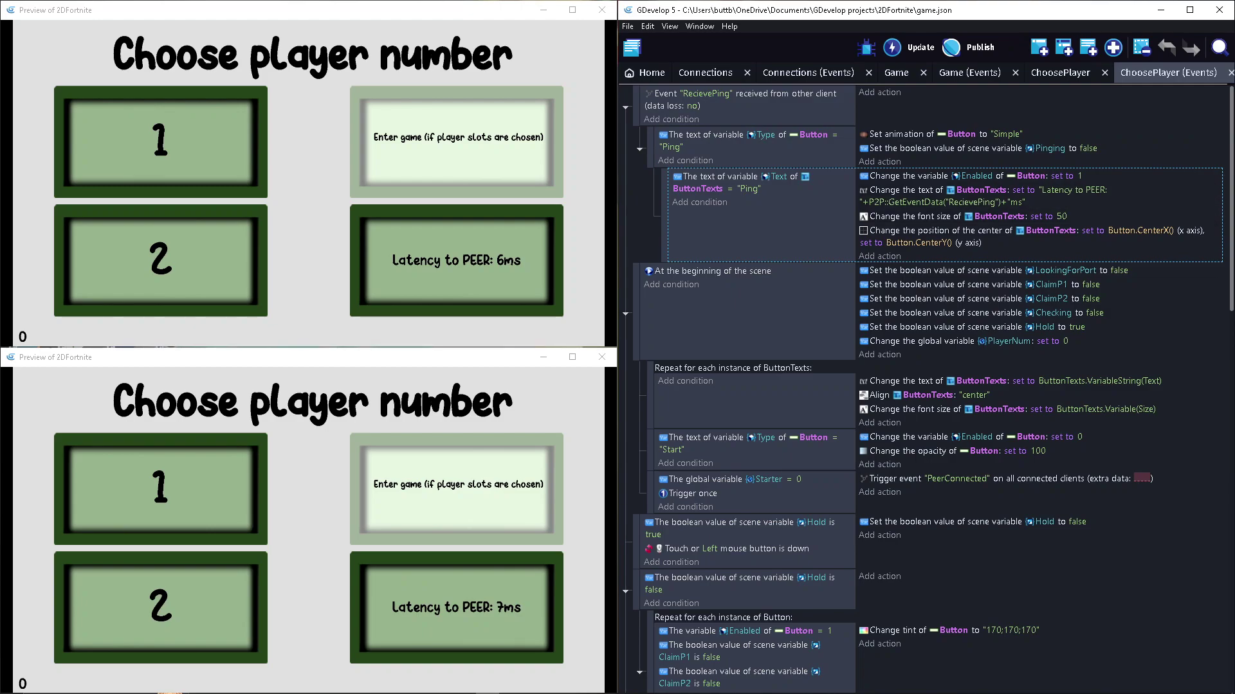
left_click(742, 309)
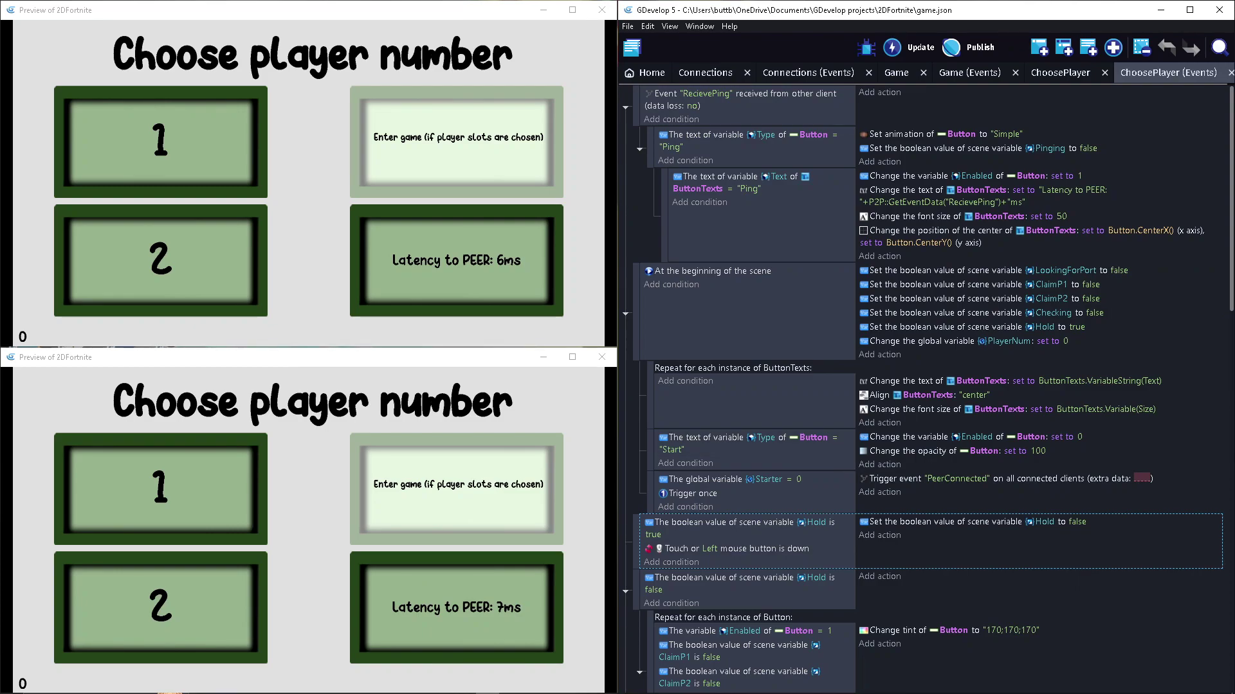
scroll(927, 540, "down", 3)
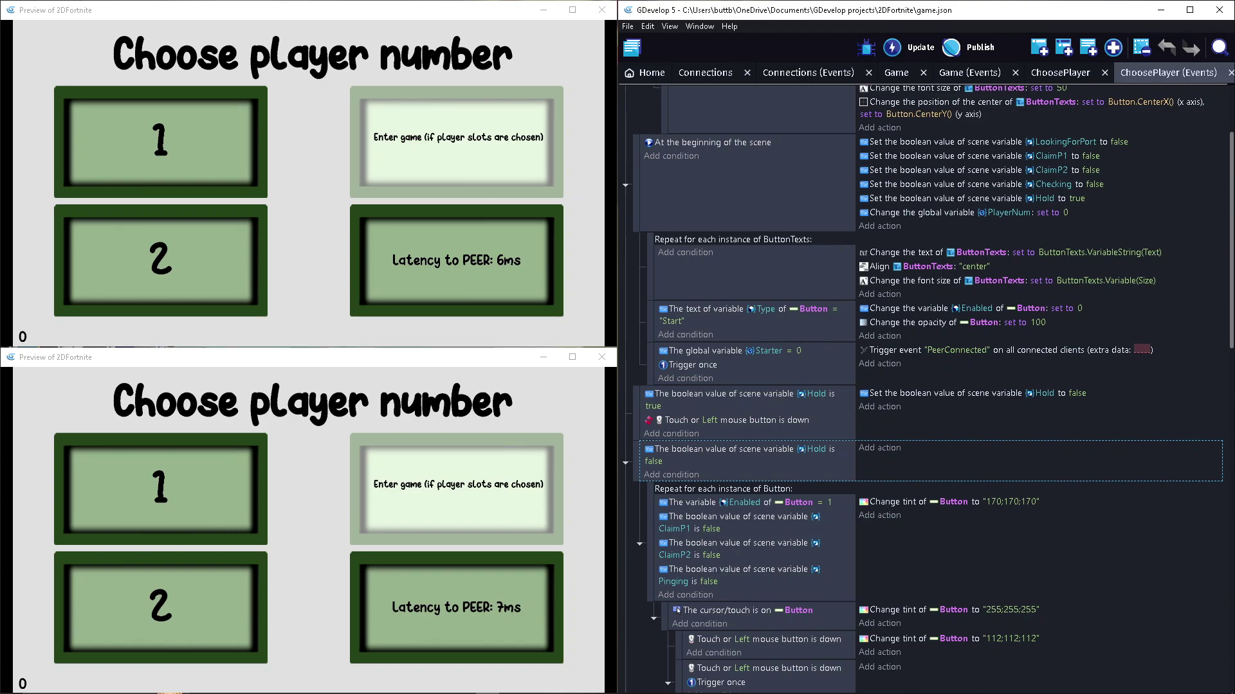
scroll(820, 434, "up", 2)
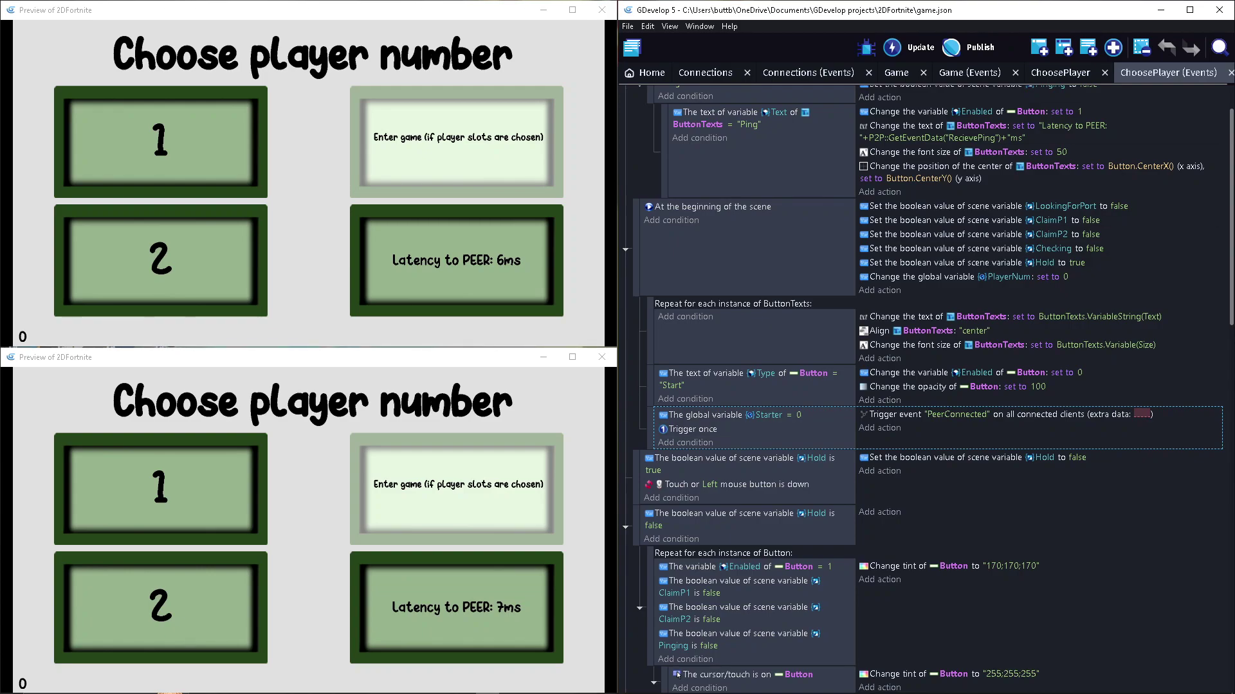
Step: Switch back to the Connections (Events) tab after reviewing the ChoosePlayer events
left_click(808, 73)
scroll(639, 598, "down", 5)
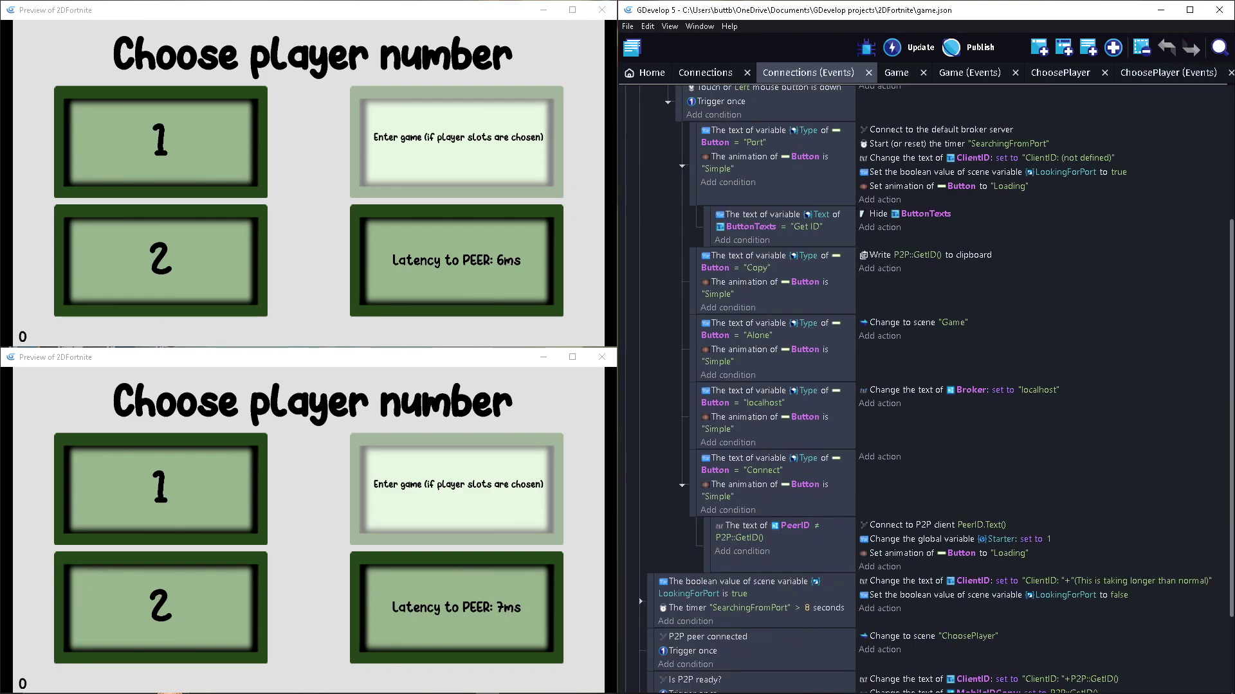
scroll(638, 582, "down", 5)
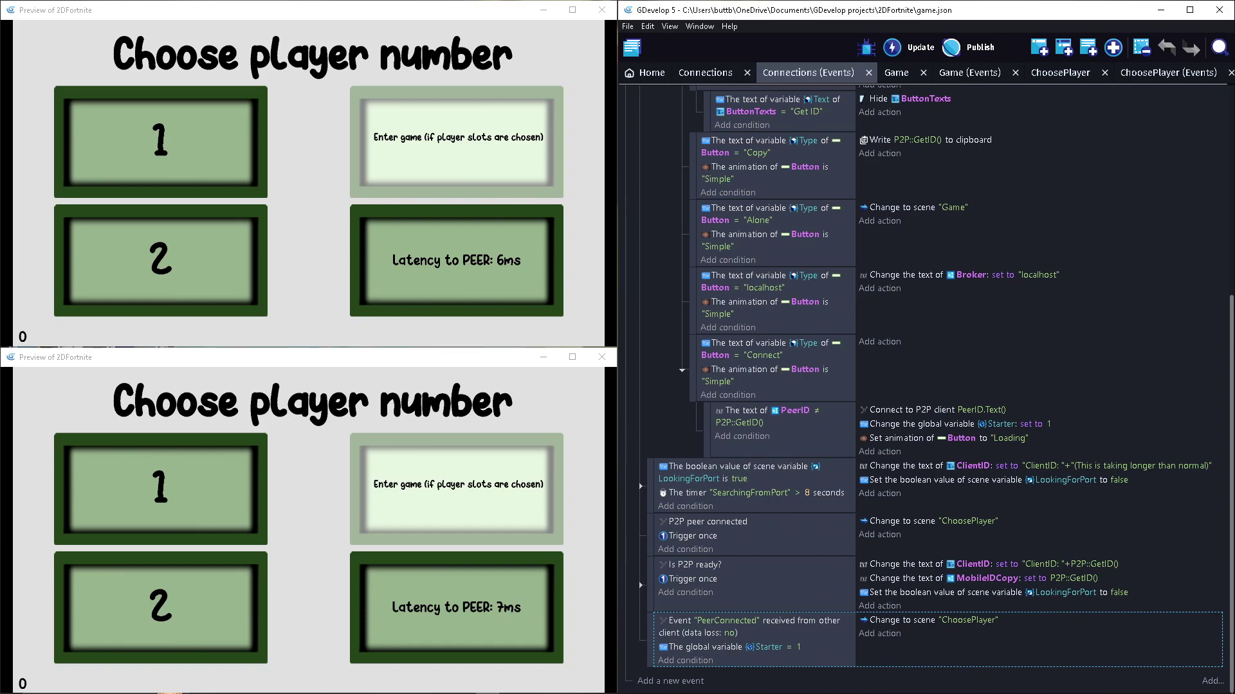
Step: Review the peer-connect event and Starter-set-to-1 action, ending on the ChoosePlayer events
left_click(782, 430)
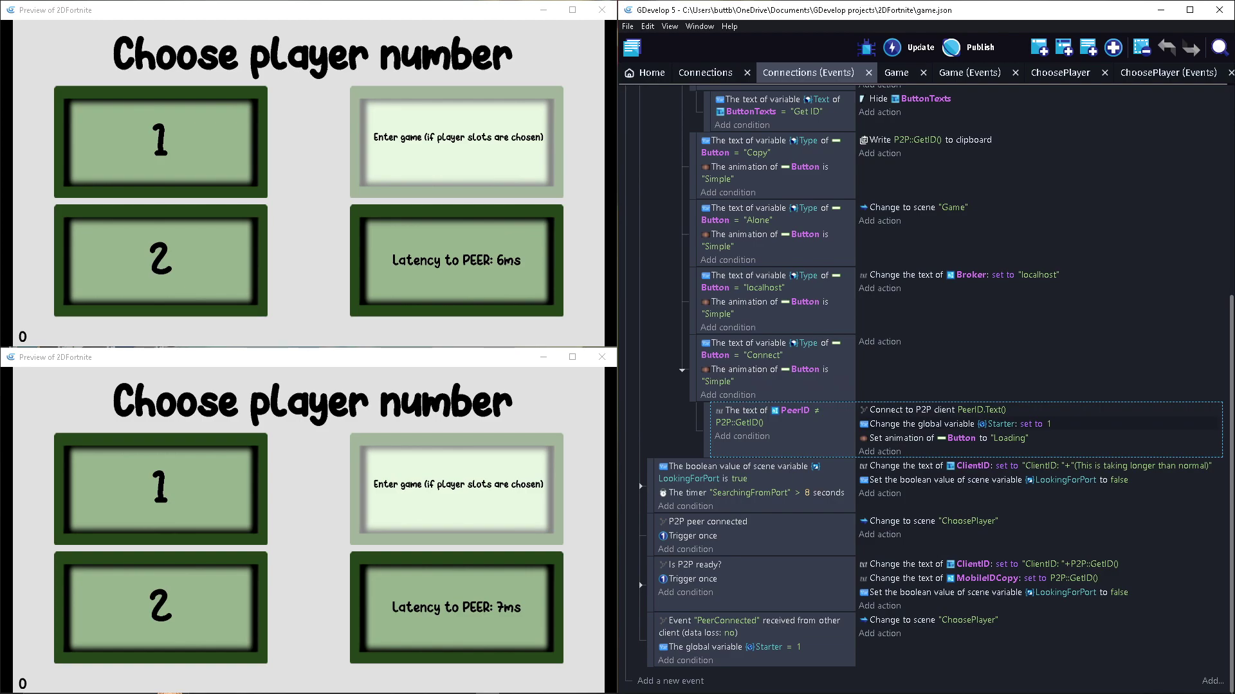
left_click(954, 424)
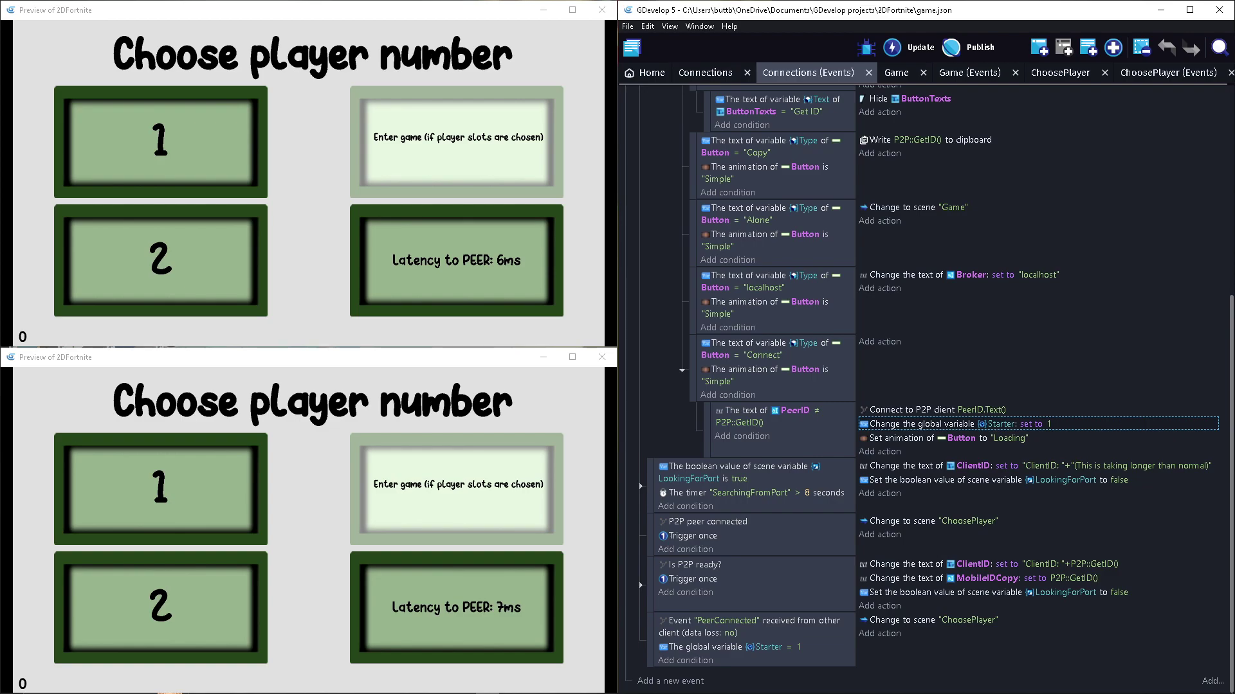
left_click(1167, 73)
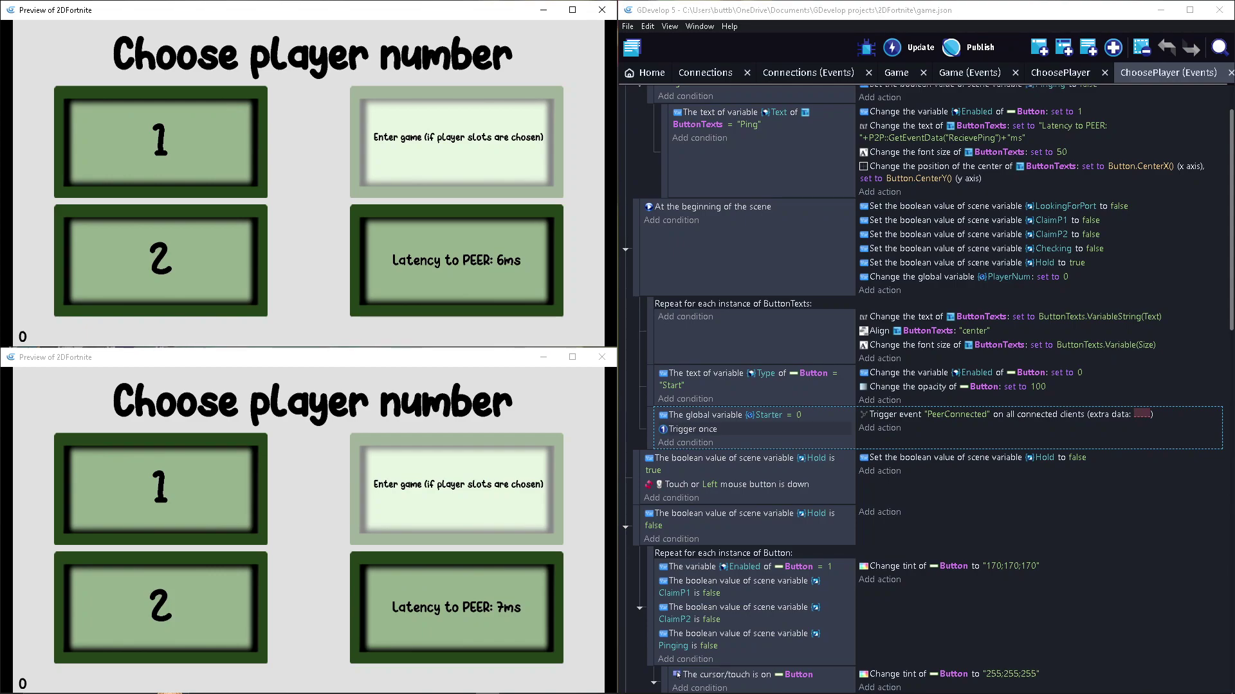
scroll(926, 424, "down", 3)
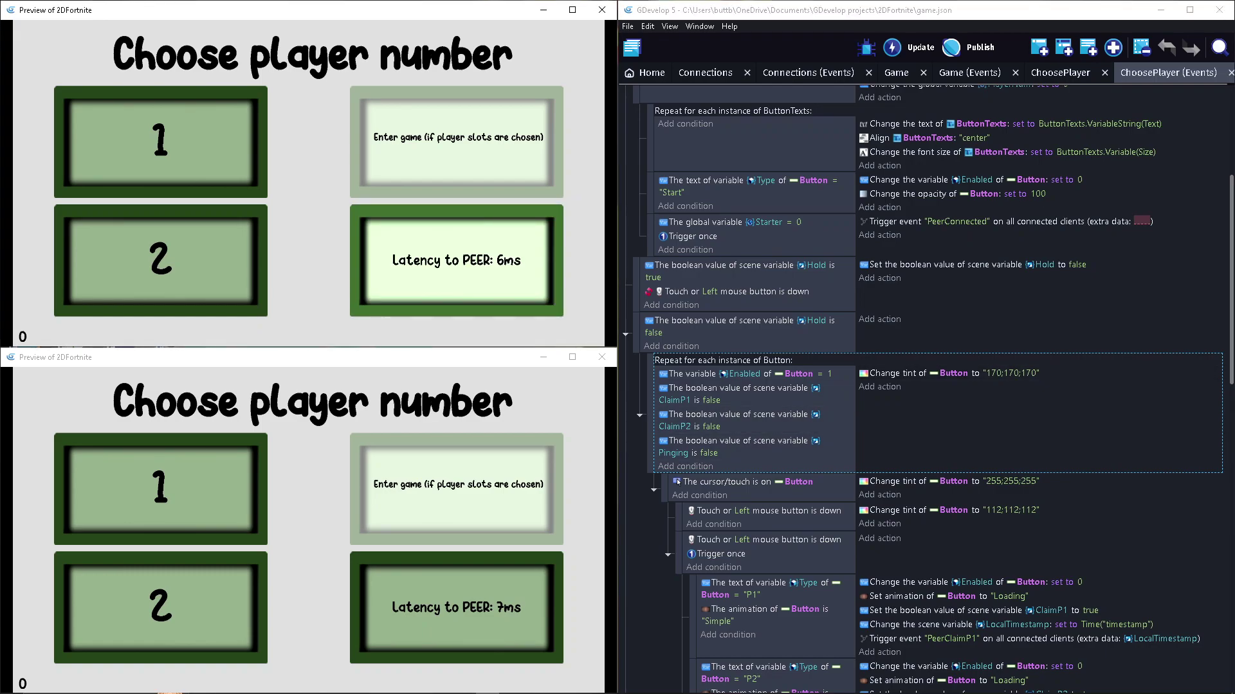
scroll(922, 386, "down", 1)
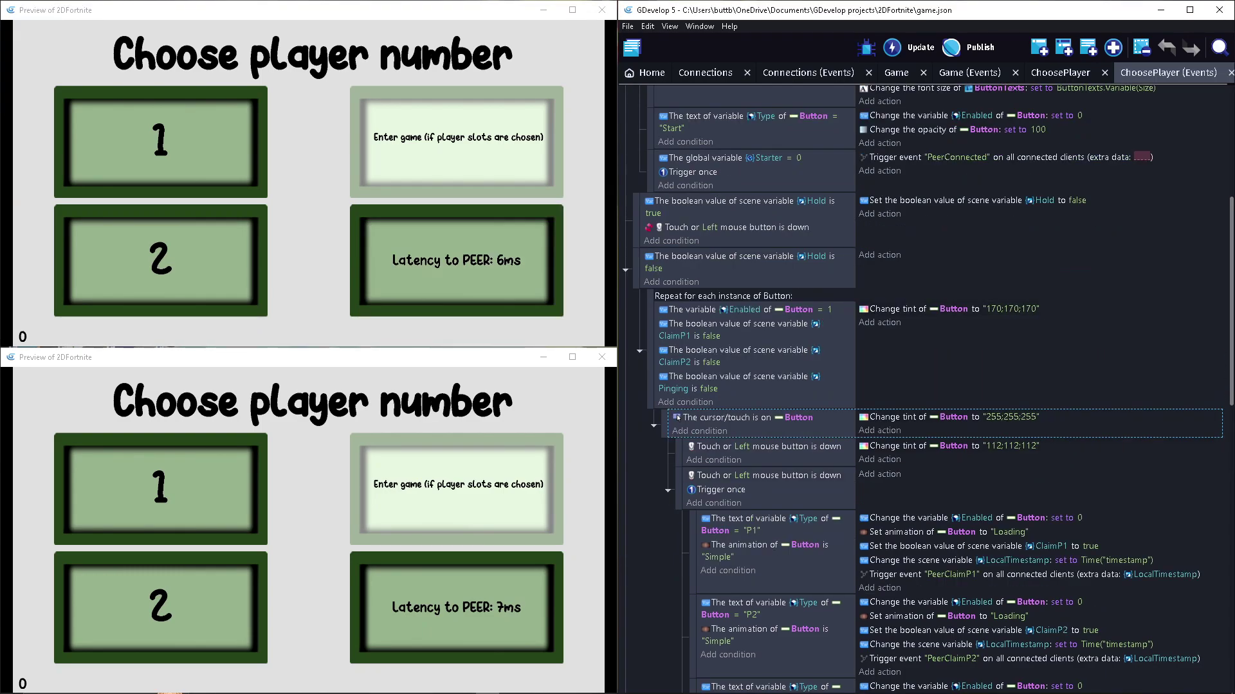
scroll(880, 473, "down", 1)
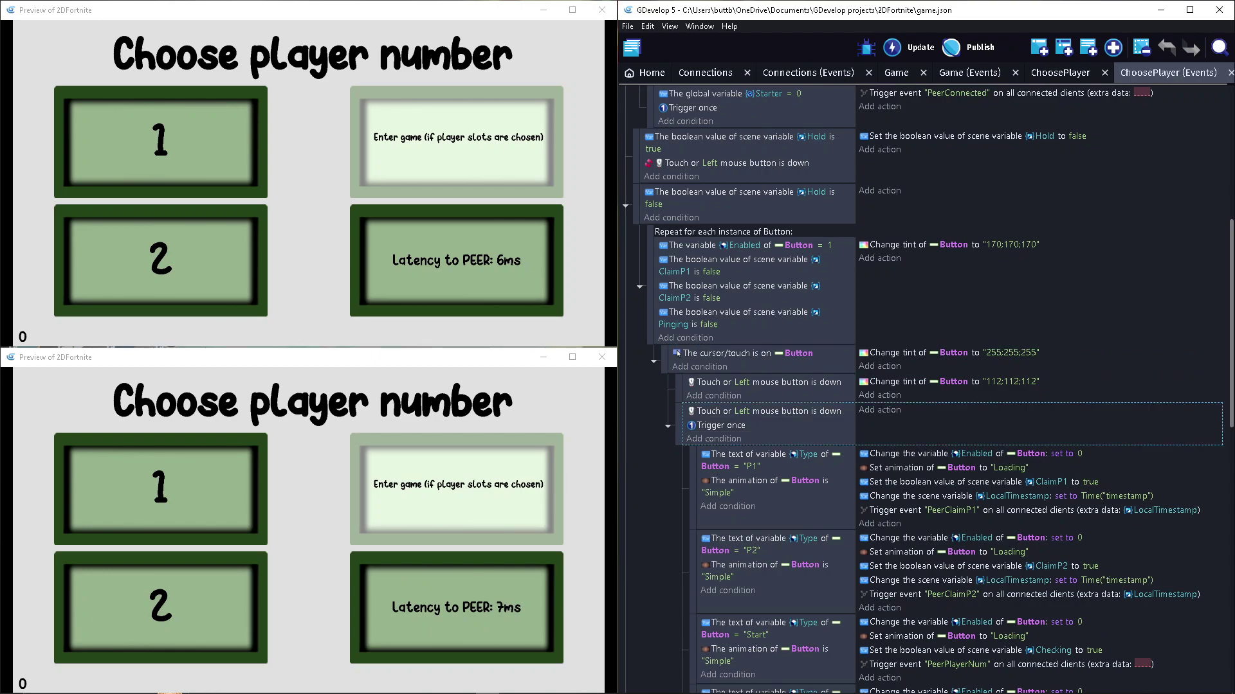
Step: Ping the peer again from the top preview, which now reads 5ms latency
left_click(455, 261)
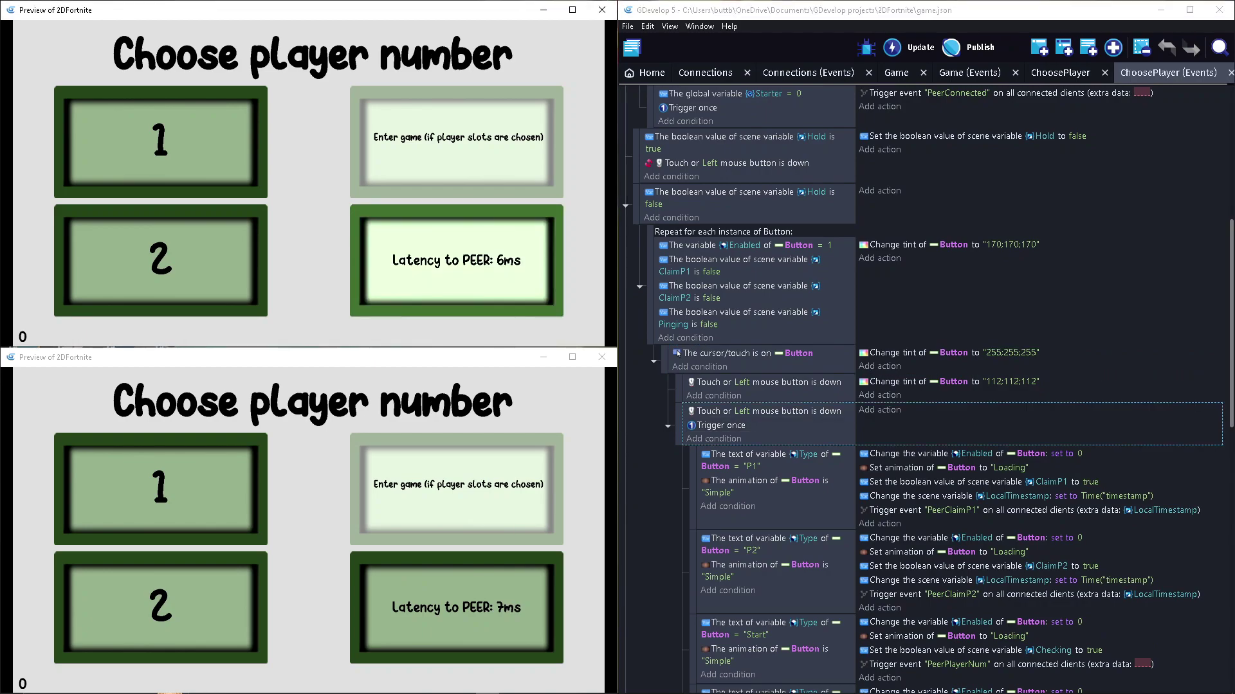
scroll(880, 385, "down", 1)
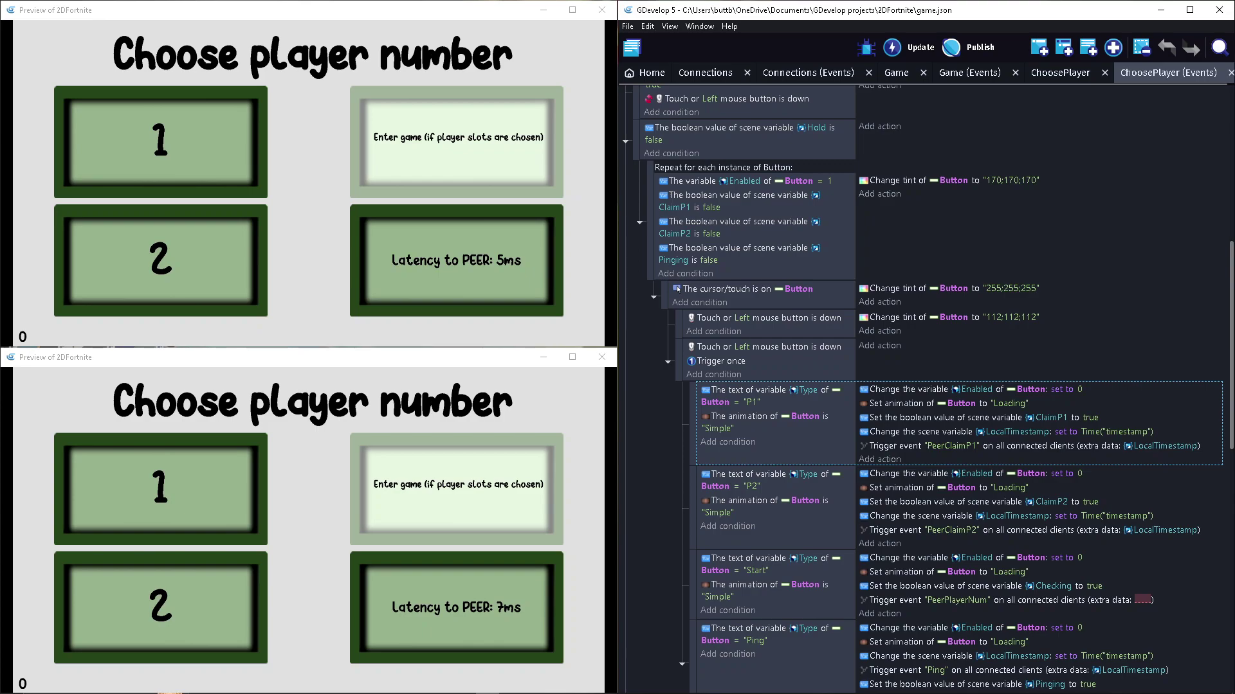
scroll(926, 386, "down", 1)
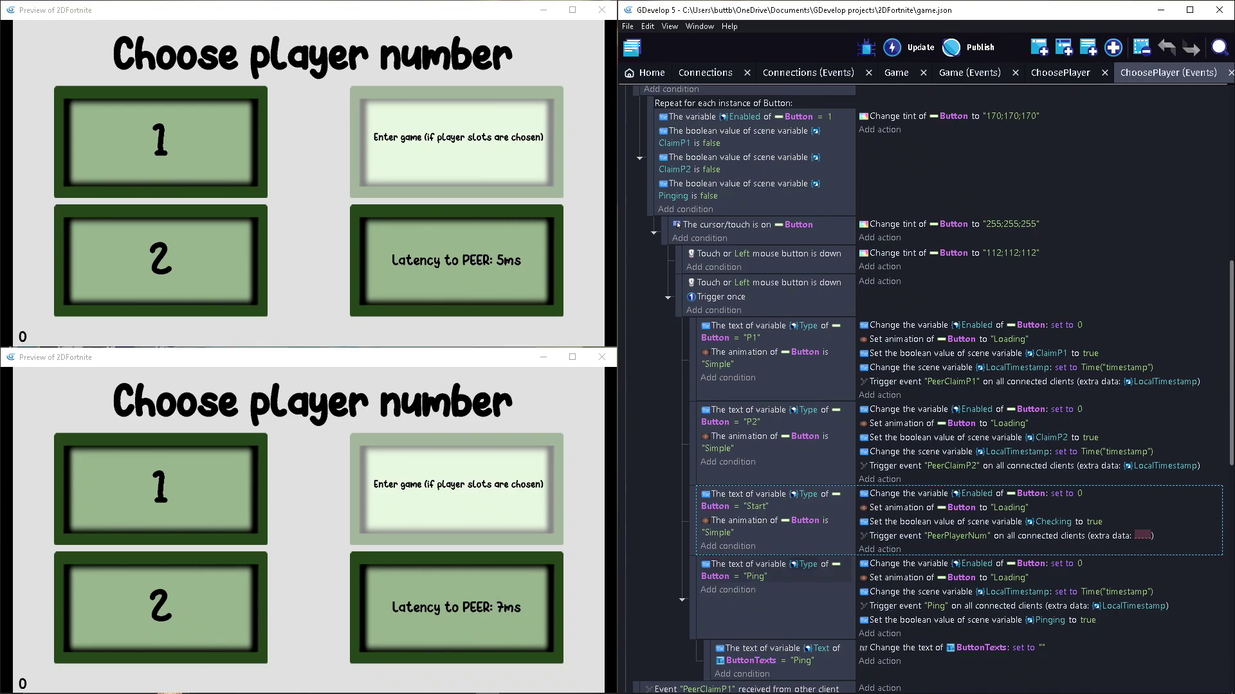
scroll(955, 521, "down", 1)
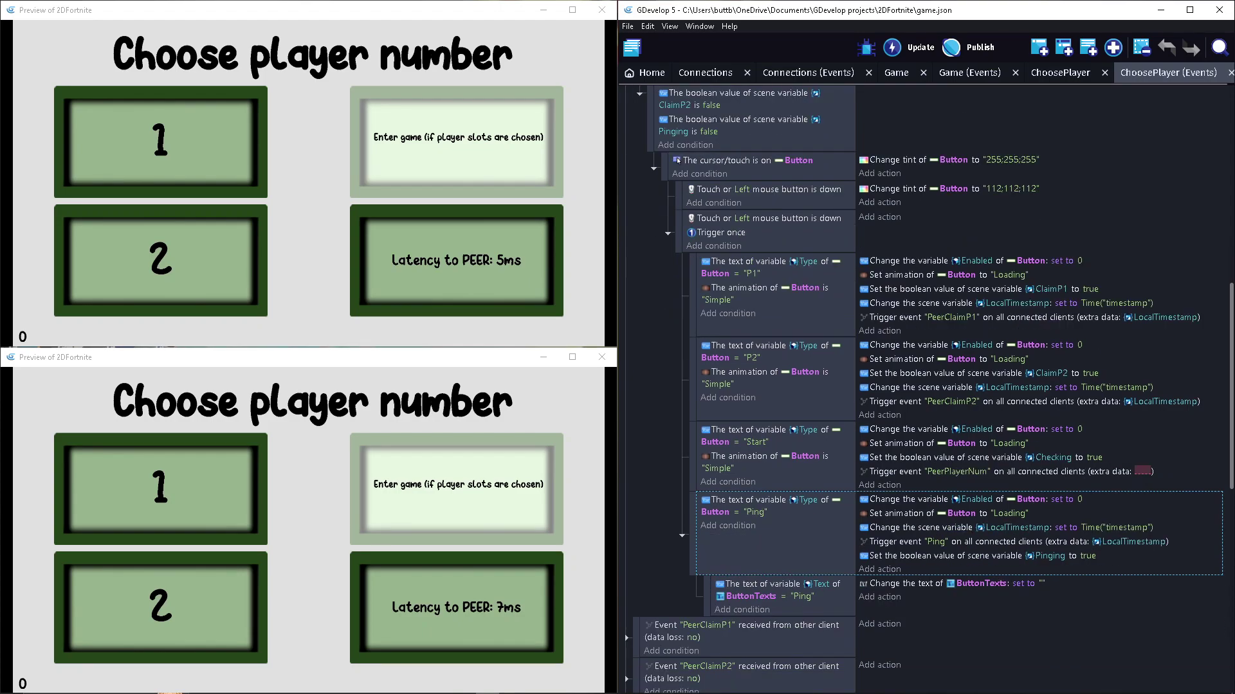
scroll(926, 386, "down", 3)
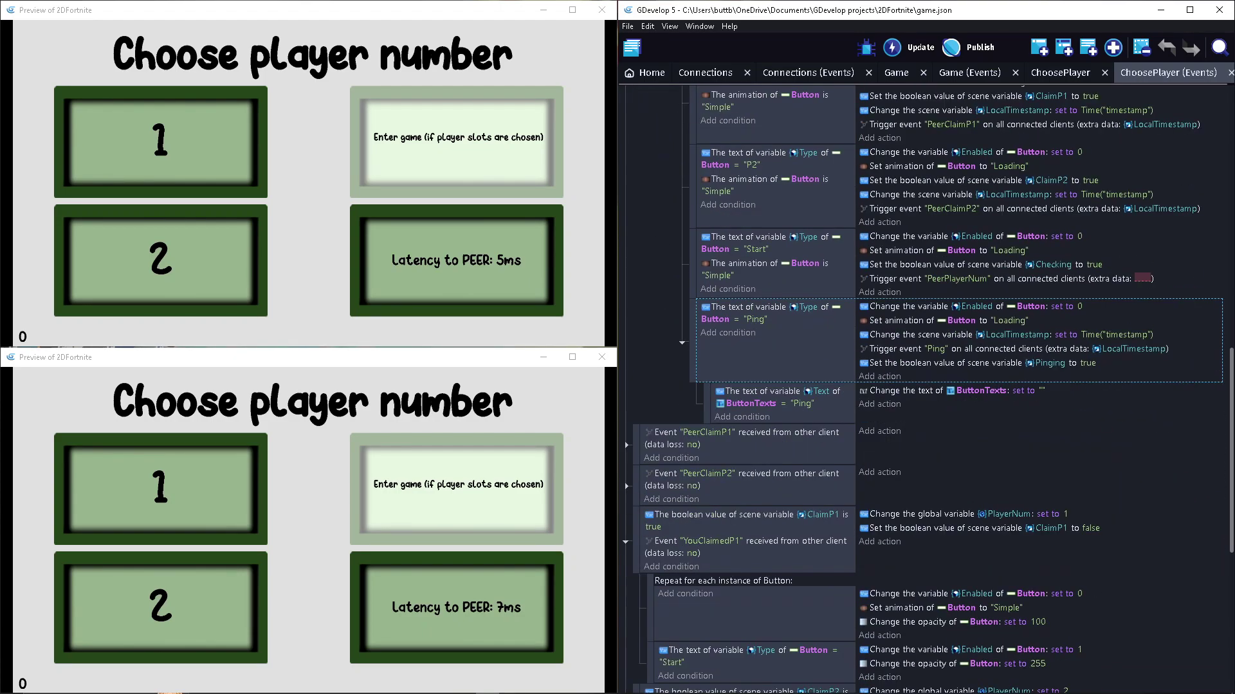
Step: Expand the PeerClaimP1 event and its ClaimP1 sub-event, then select the YouClaimedP1 event
left_click(626, 445)
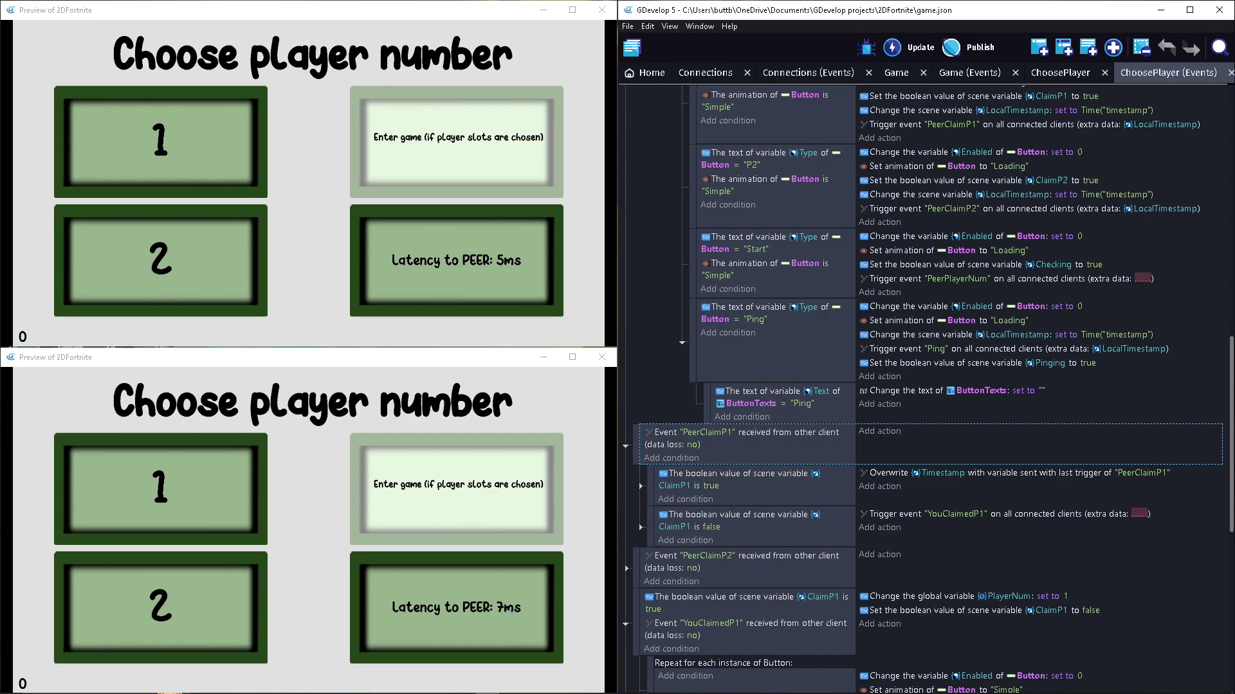
left_click(639, 486)
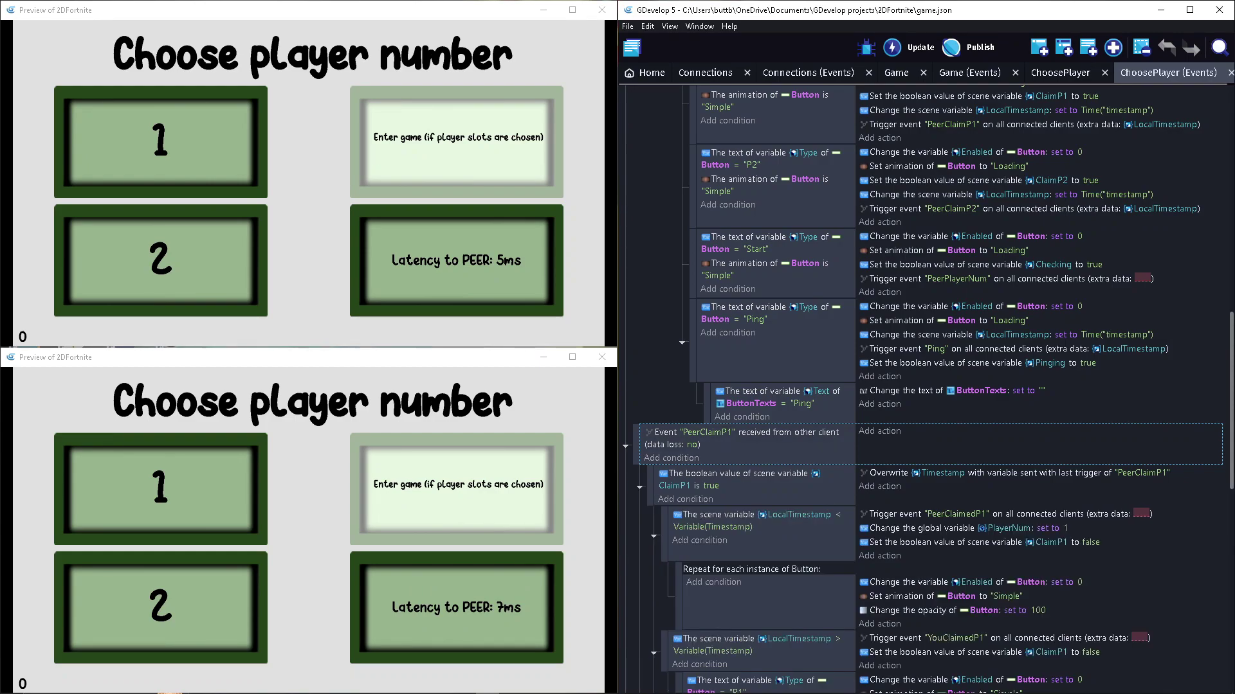
scroll(637, 502, "down", 3)
scroll(627, 541, "down", 2)
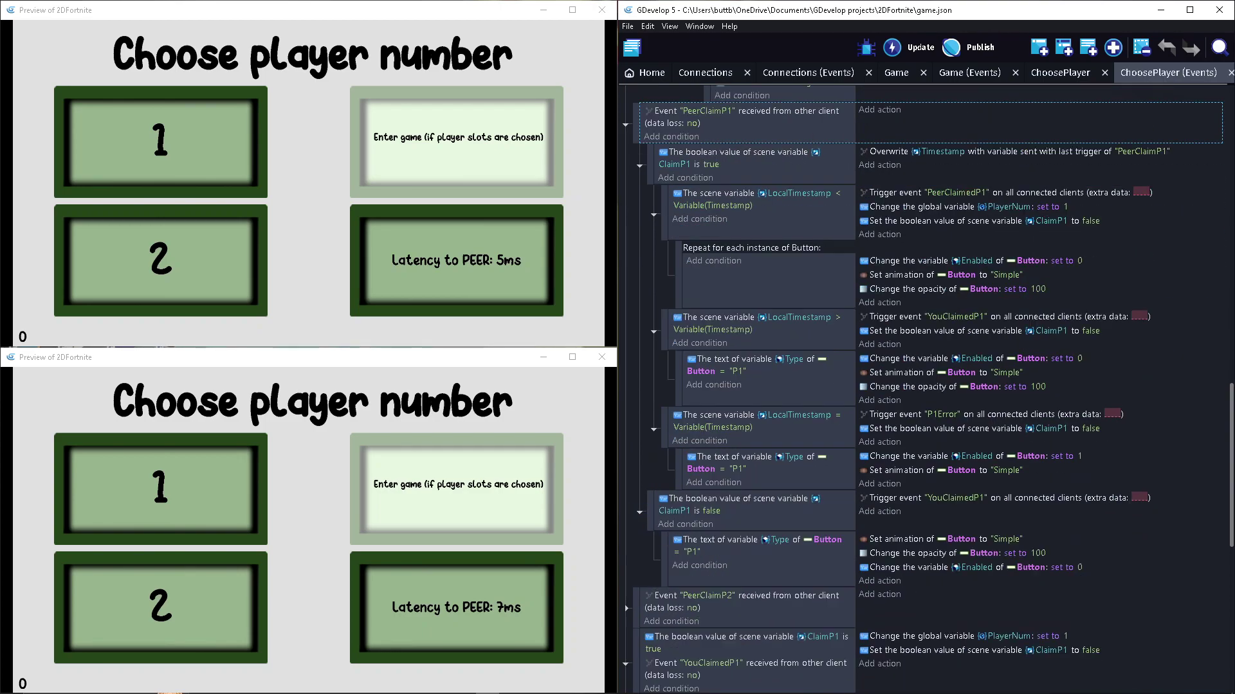
scroll(624, 605, "down", 2)
scroll(624, 605, "up", 2)
scroll(624, 605, "up", 2)
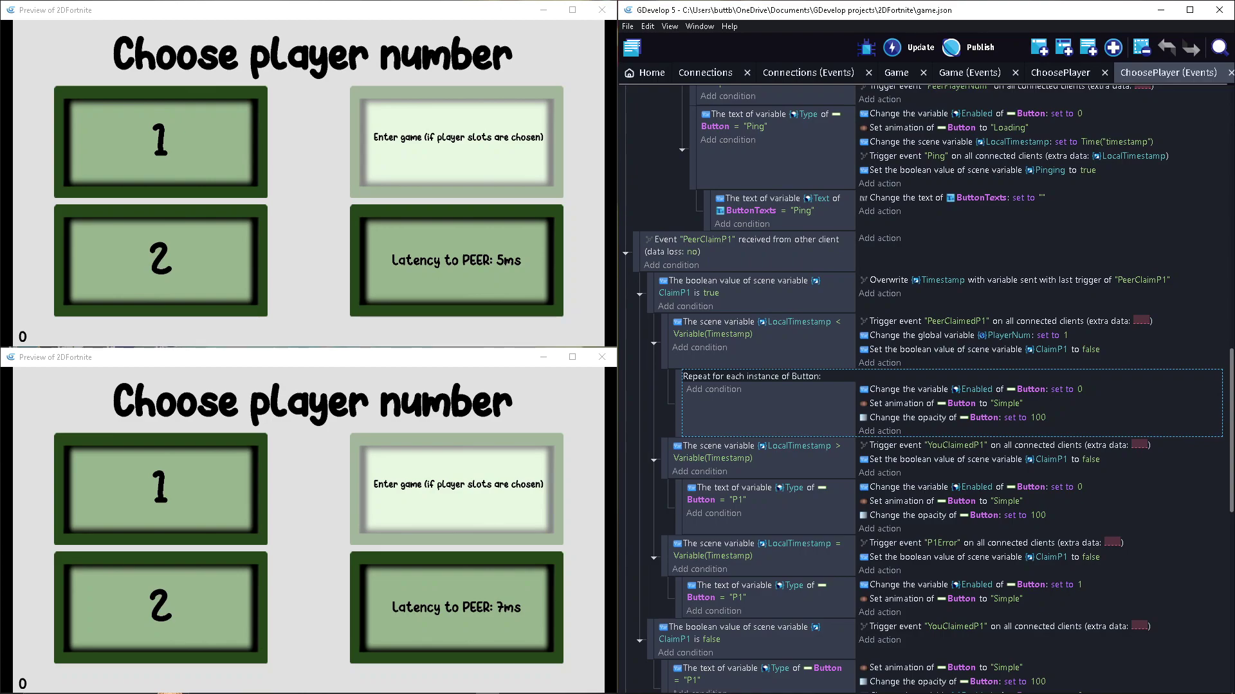
scroll(921, 387, "down", 2)
scroll(921, 386, "down", 3)
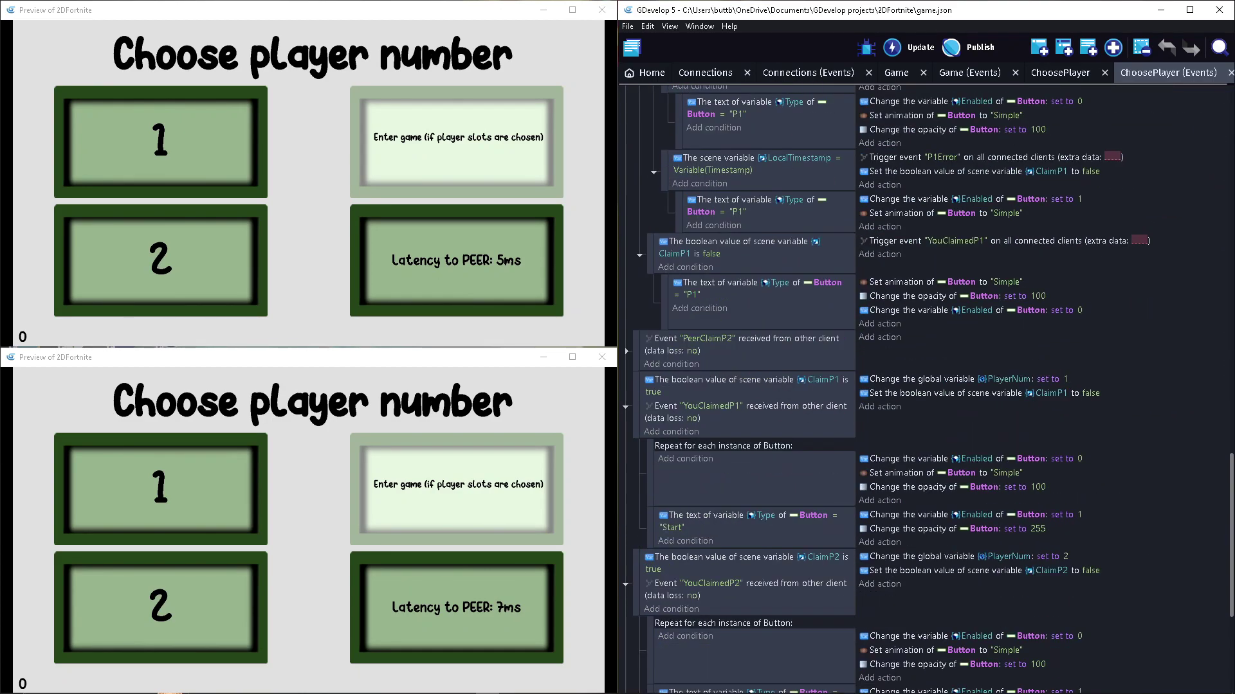
left_click(733, 478)
left_click(742, 410)
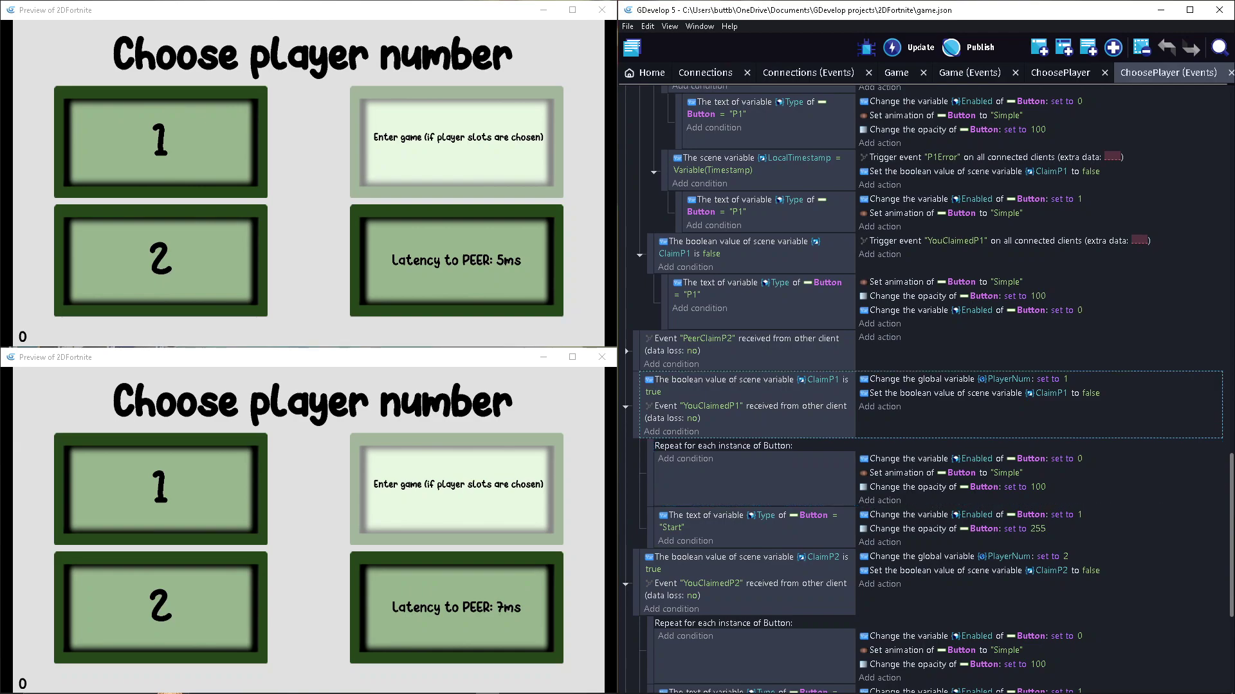
Step: Select the YouClaimedP2 event, then expand the ReceivePlayerNum event's sub-events
left_click(723, 473)
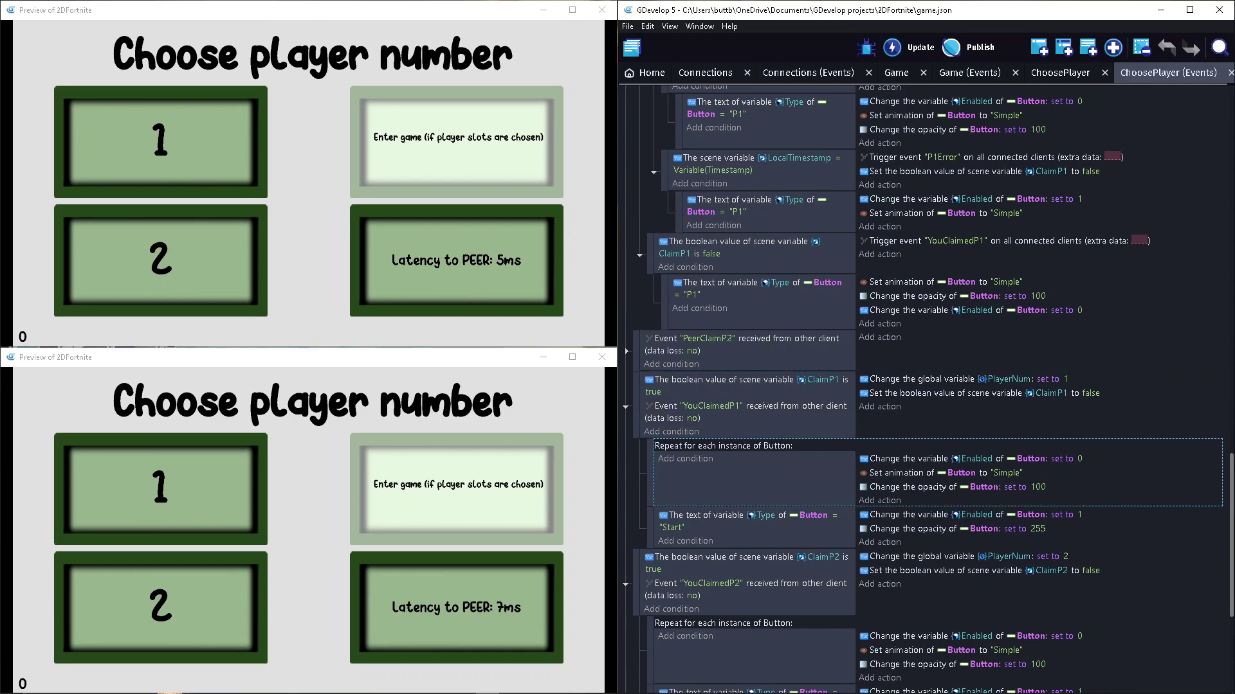
scroll(921, 385, "down", 3)
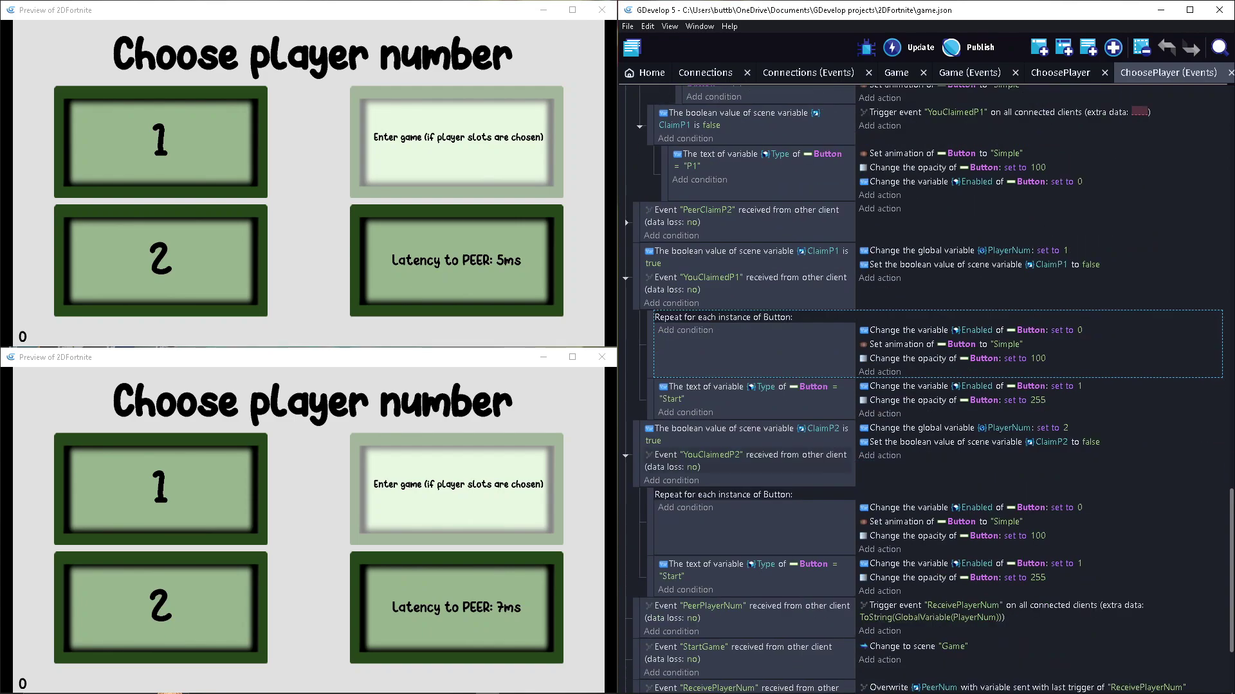
left_click(723, 463)
scroll(723, 464, "down", 3)
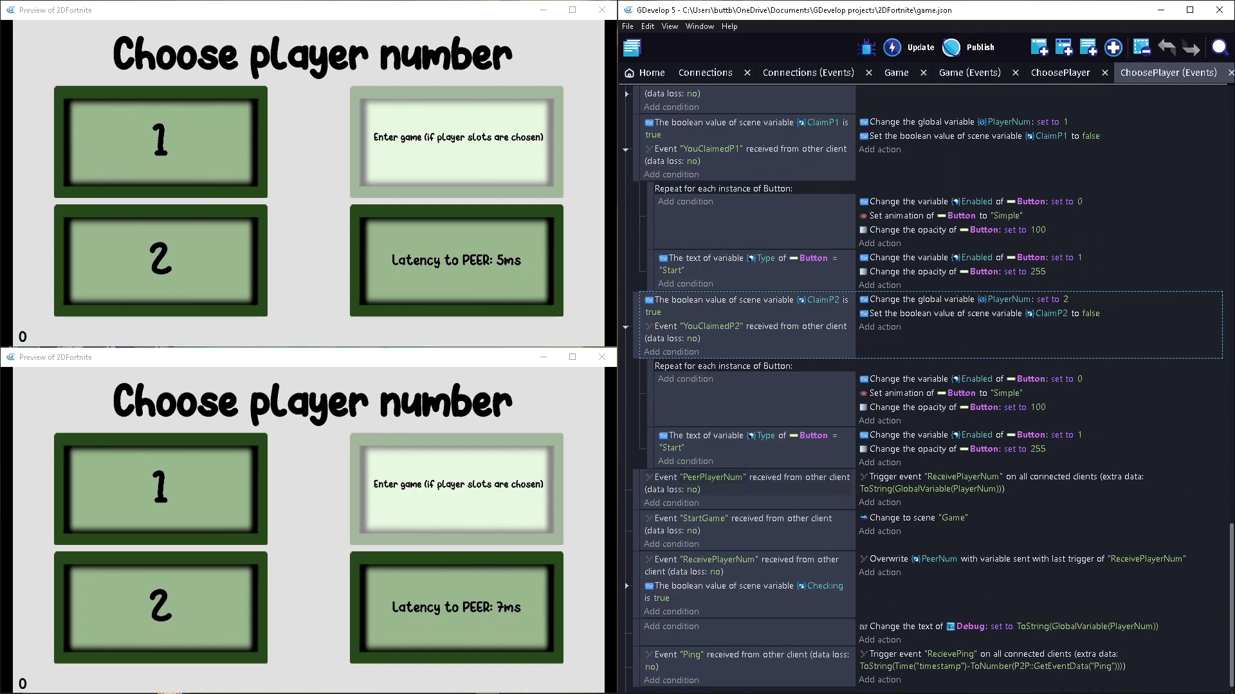
scroll(624, 582, "up", 5)
scroll(624, 559, "up", 5)
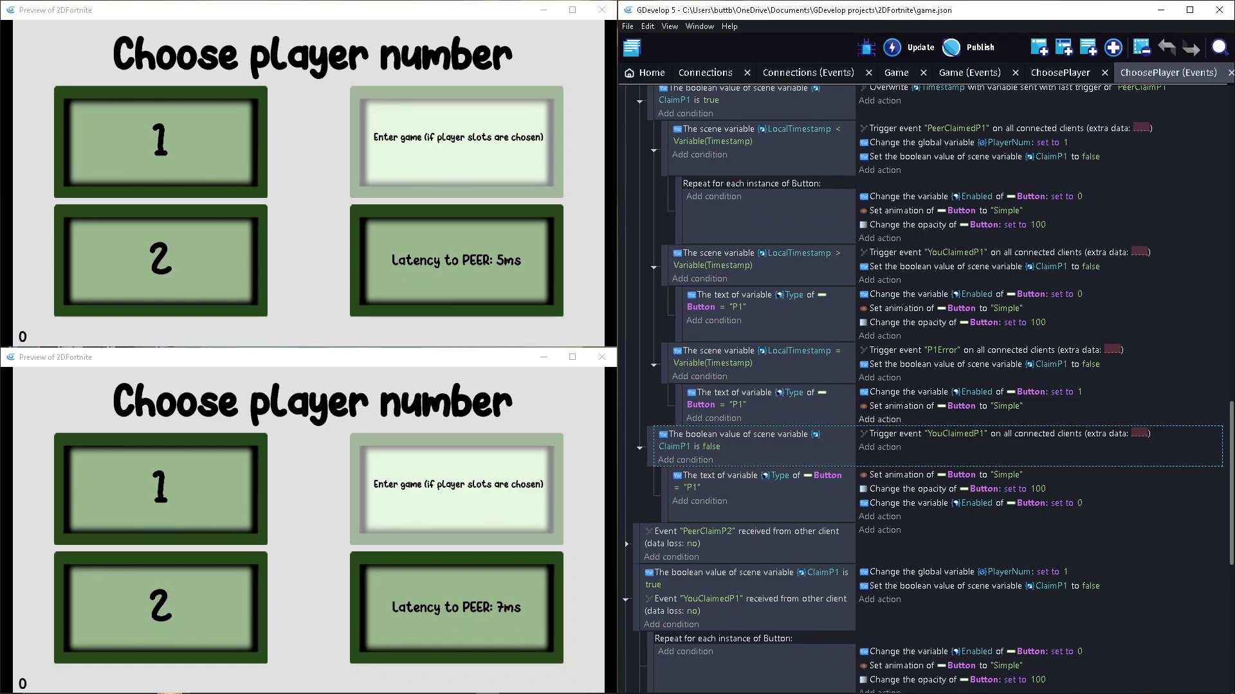
scroll(624, 541, "up", 3)
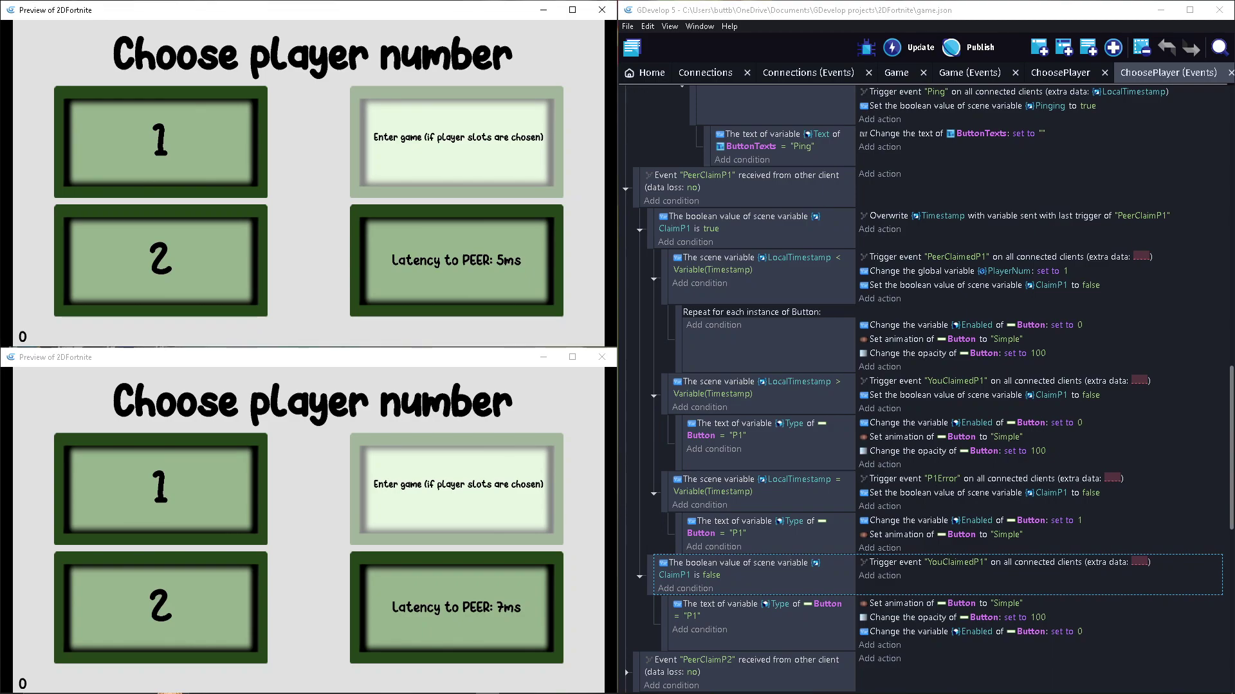
scroll(624, 647, "down", 5)
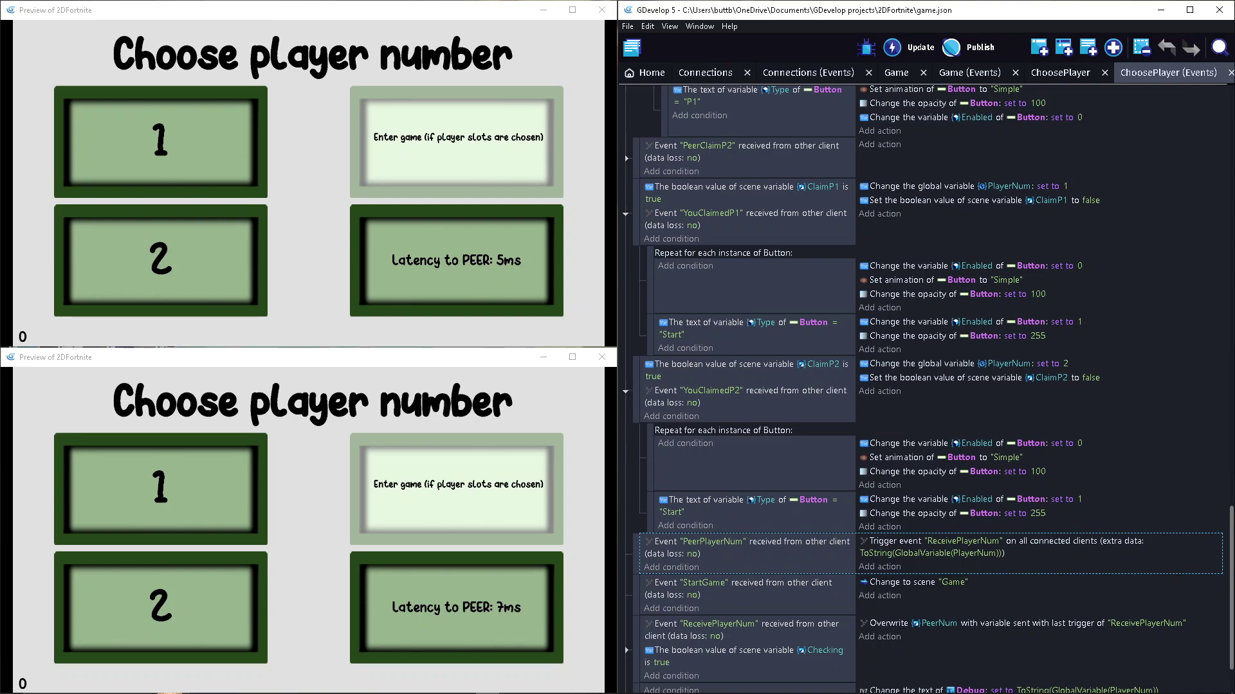
key("Up")
scroll(921, 385, "down", 2)
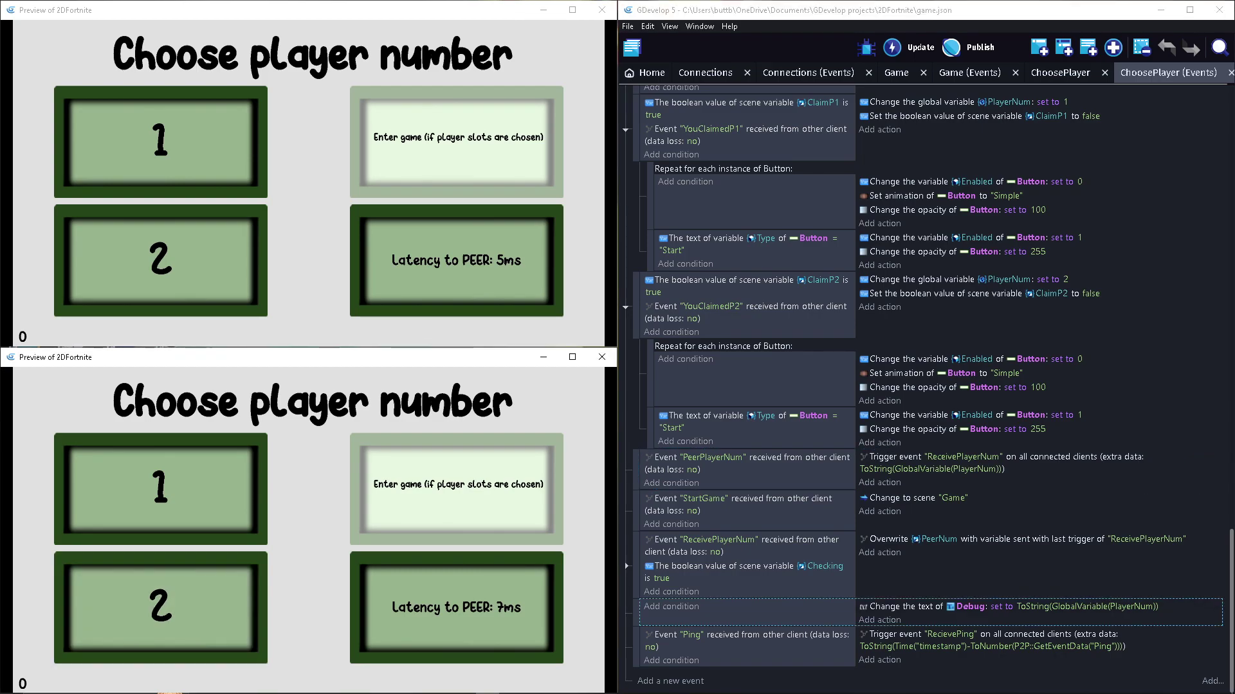
left_click(625, 566)
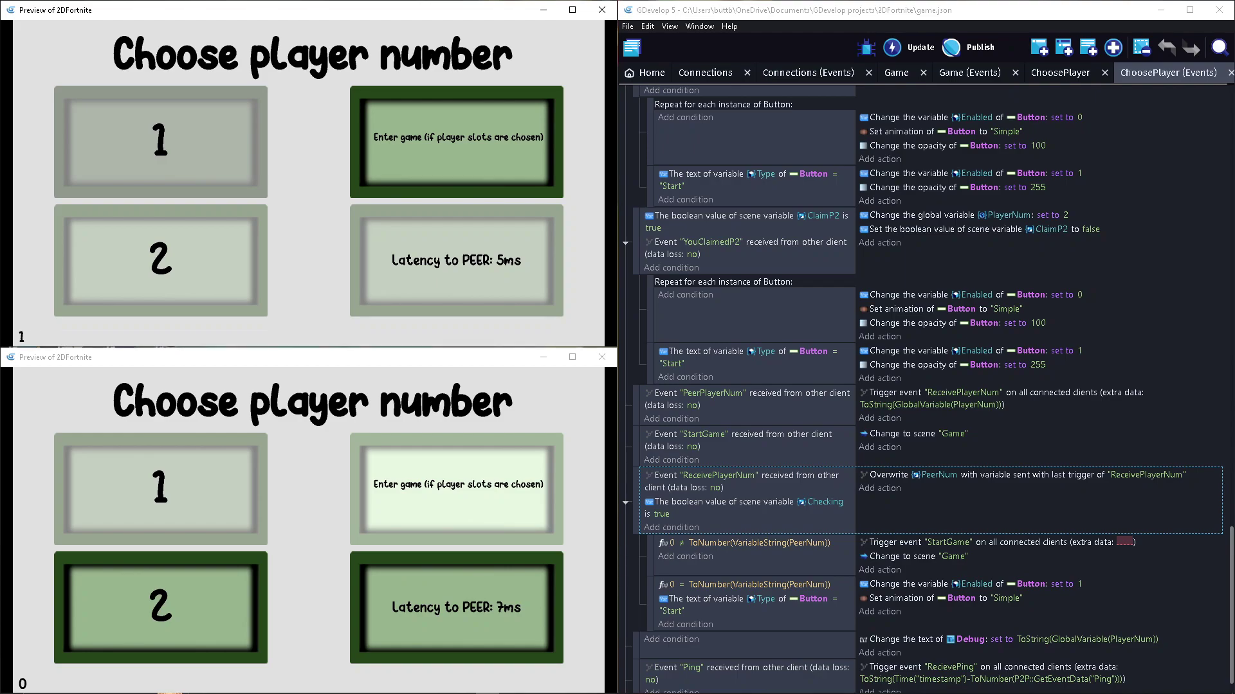
Step: Claim player slot 2 in the bottom preview, enter the game, and swing the pickaxe at player 1
left_click(160, 608)
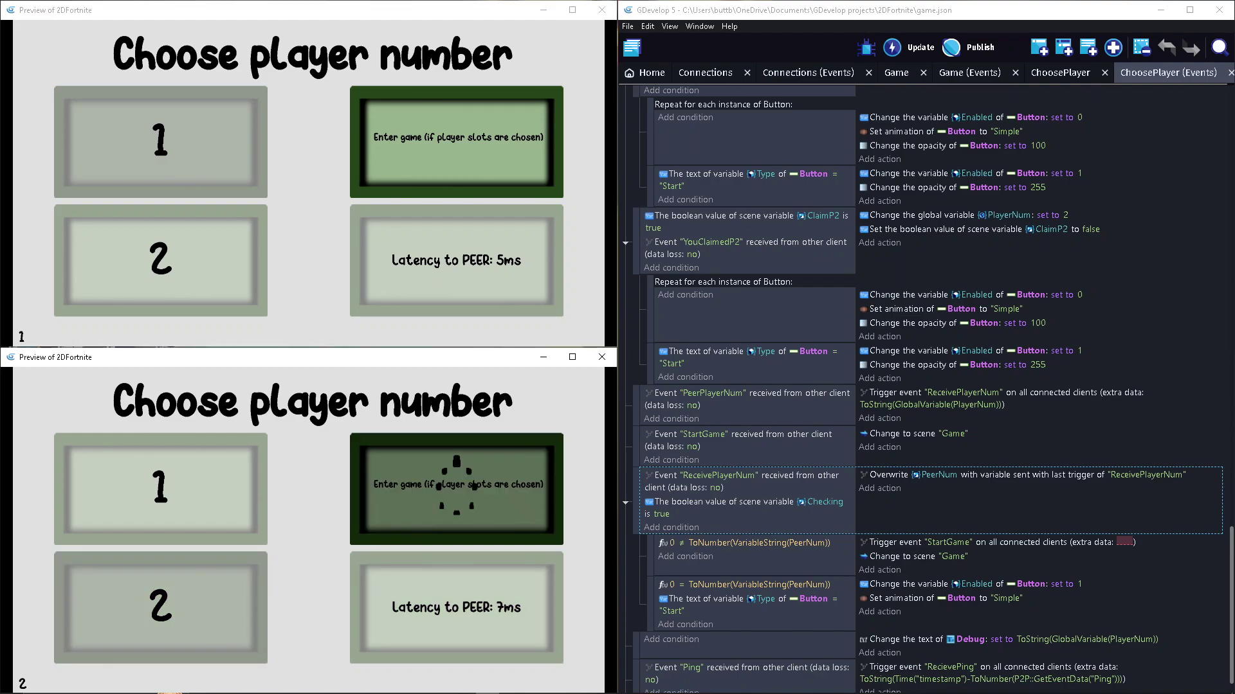
left_click(457, 482)
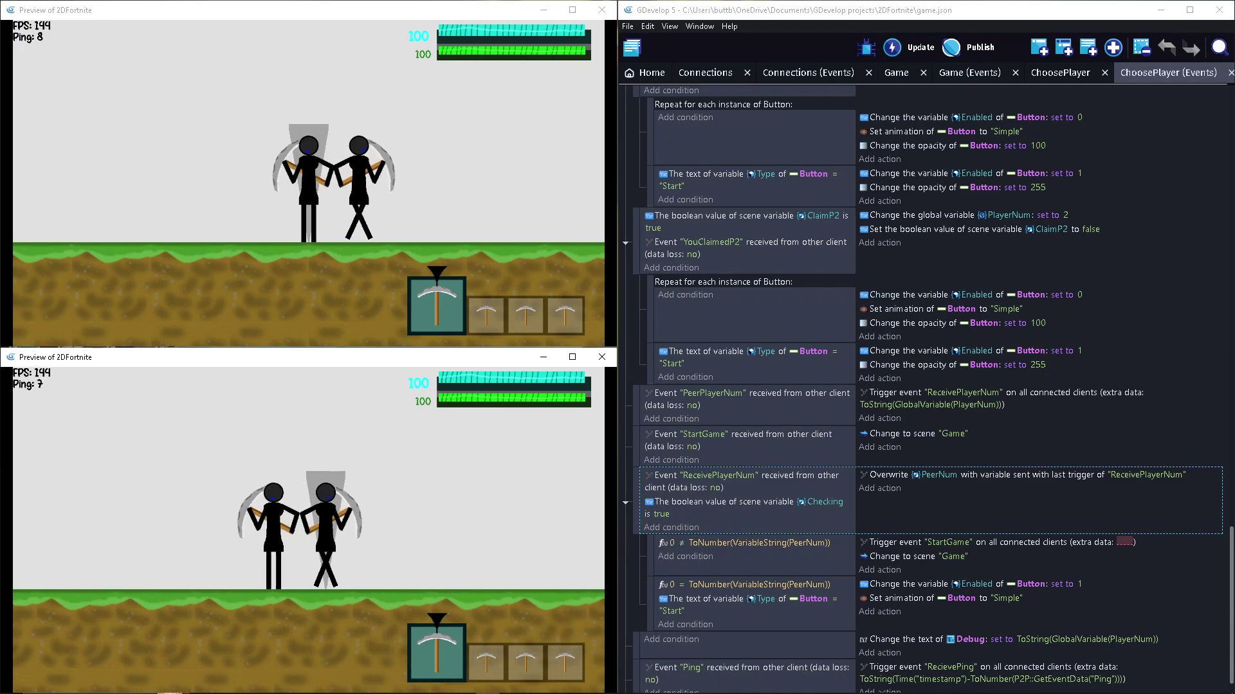
key("space")
key("space")
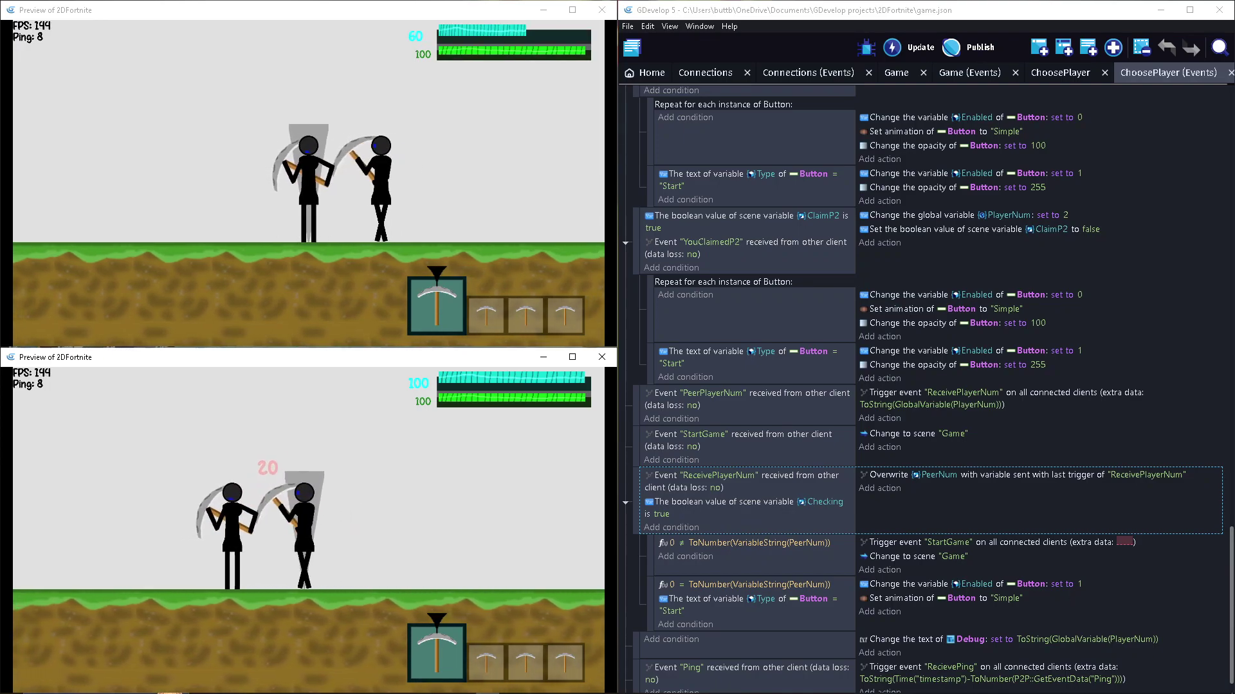
key("Right")
key("space")
key("space")
key("space")
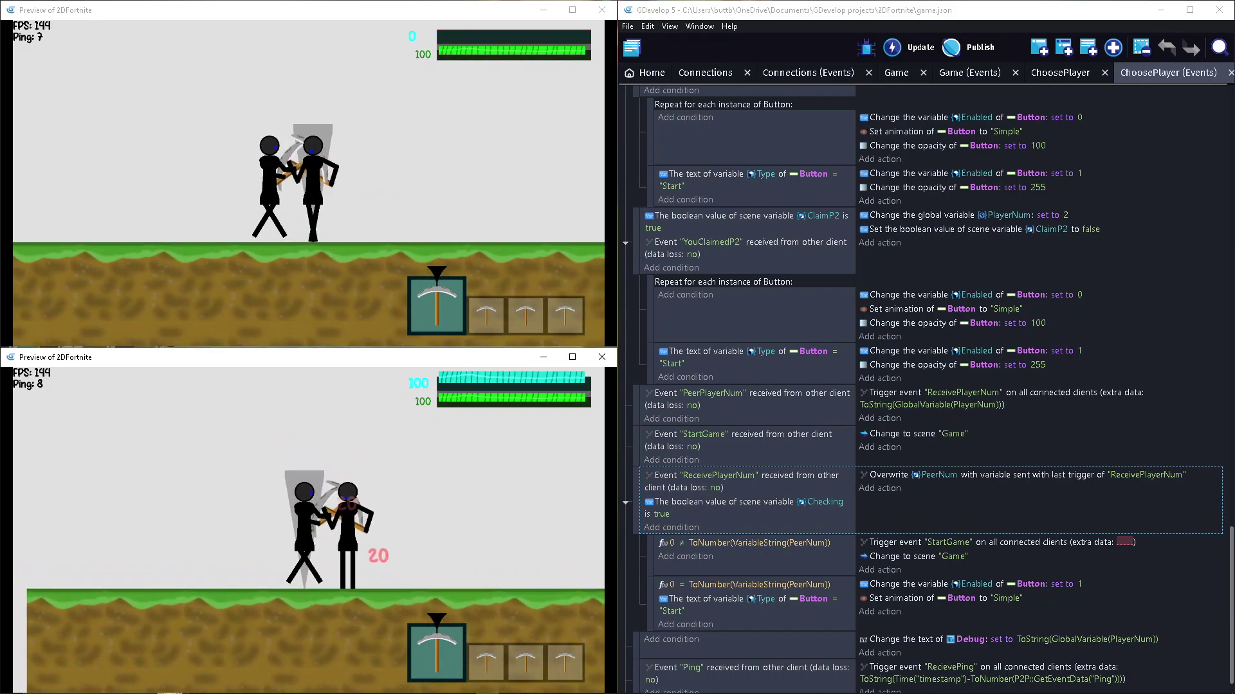
Step: Run and jump around the slope's peak, then return and hit the other player with the pickaxe
key("Right")
key("Up")
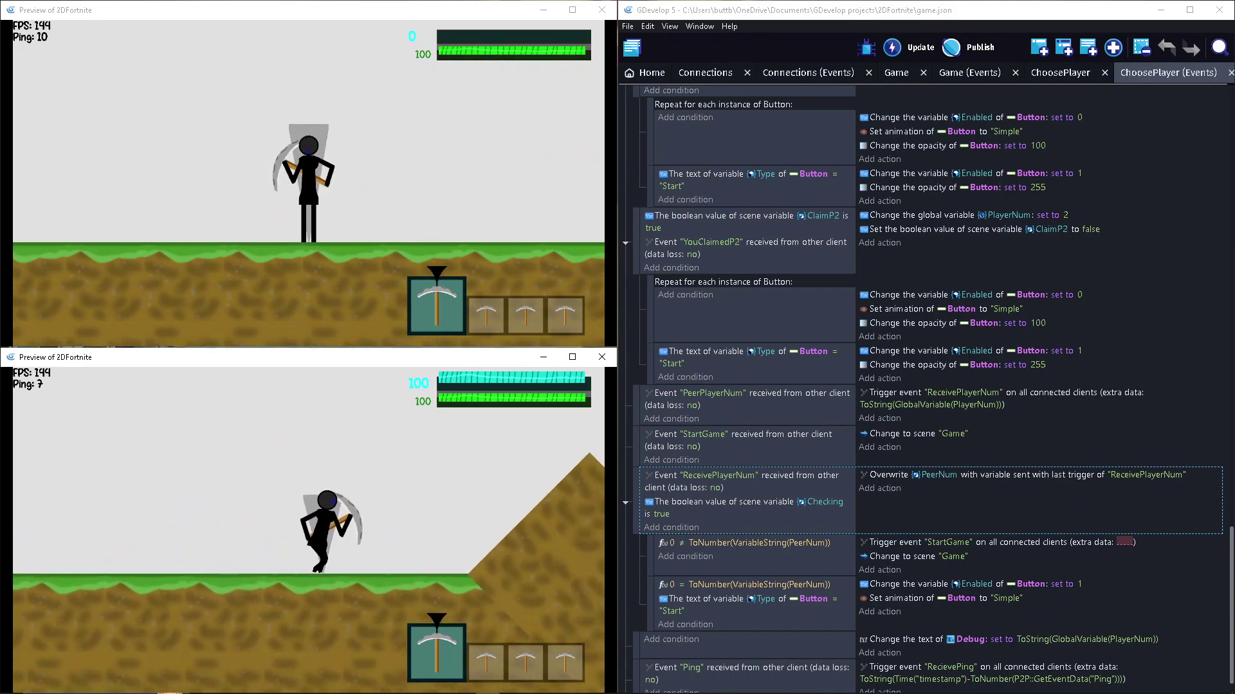
key("Up")
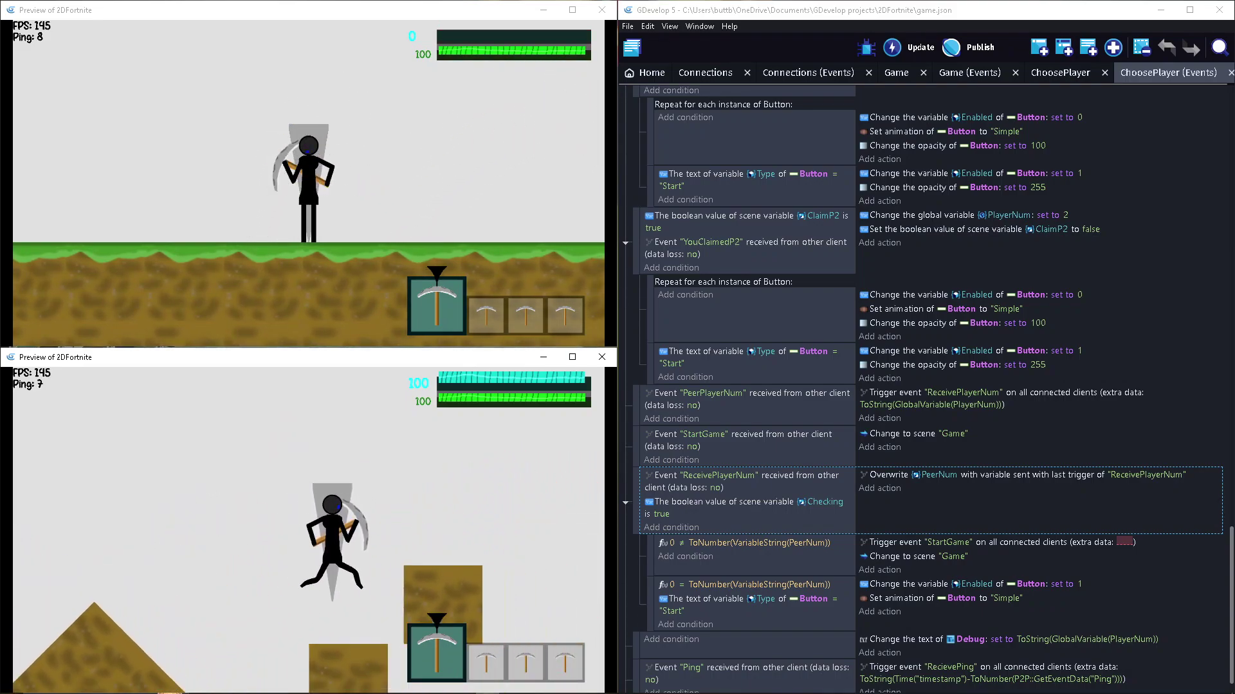
key("Left")
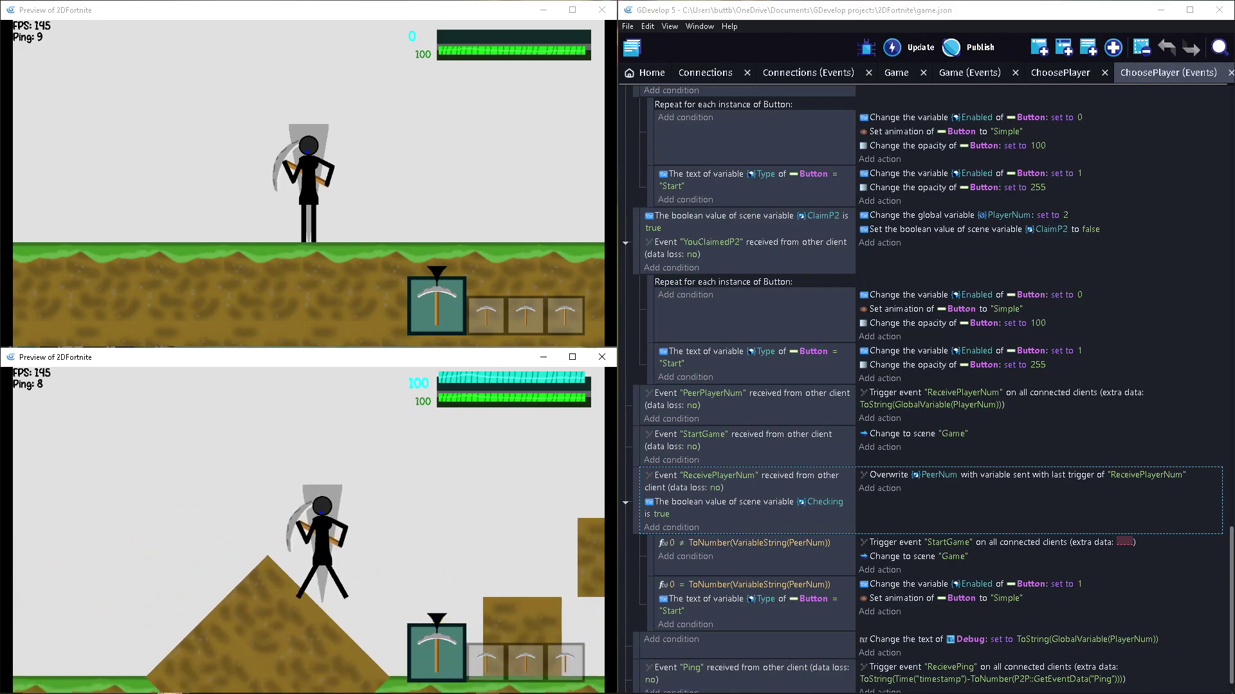
key("Right")
key("Up")
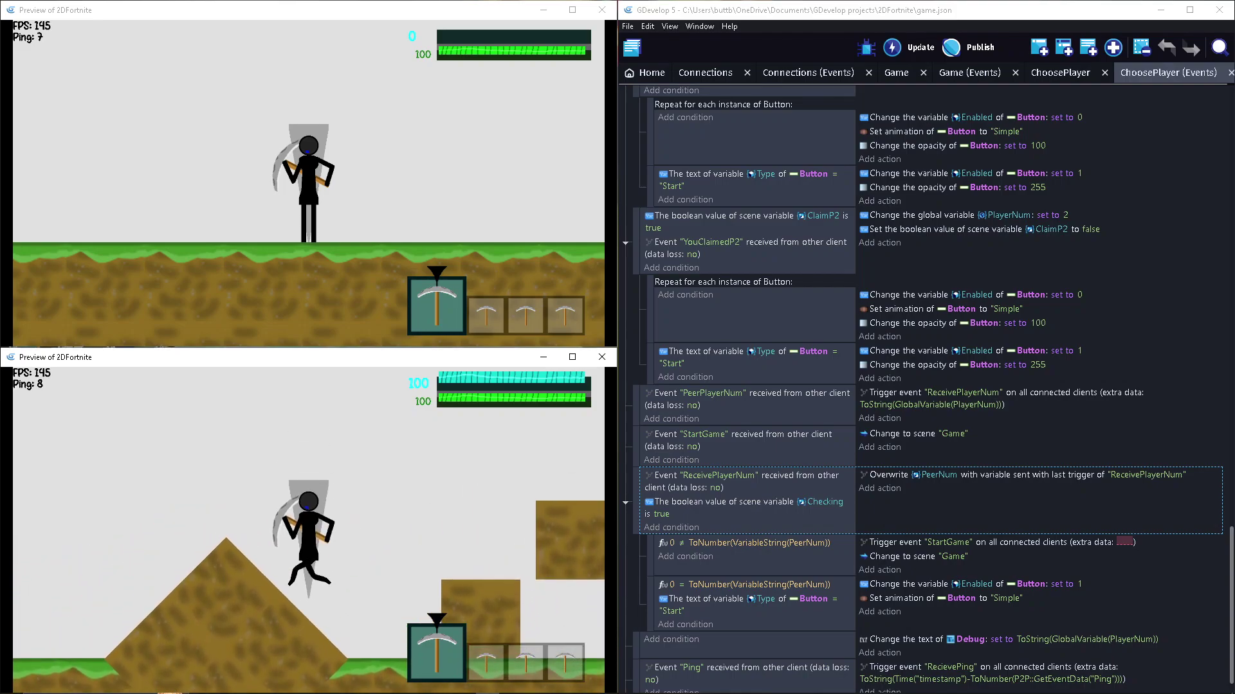
key("Left")
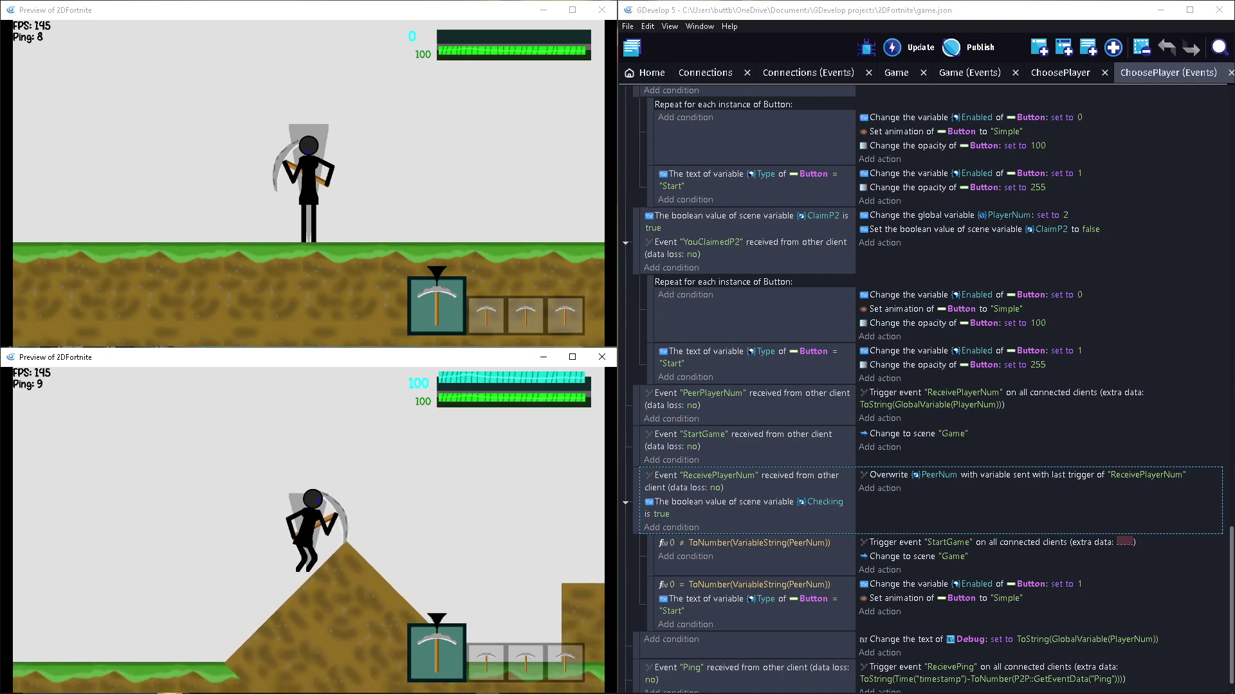
key("Left")
key("Right")
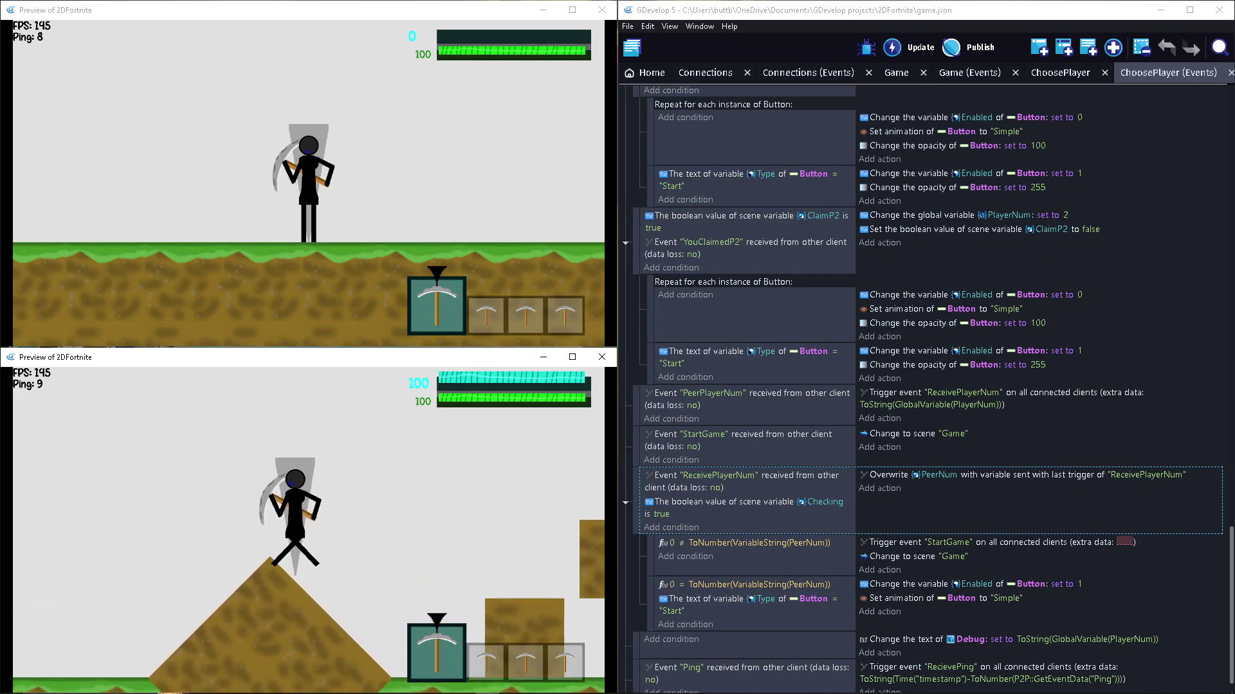
key("Left")
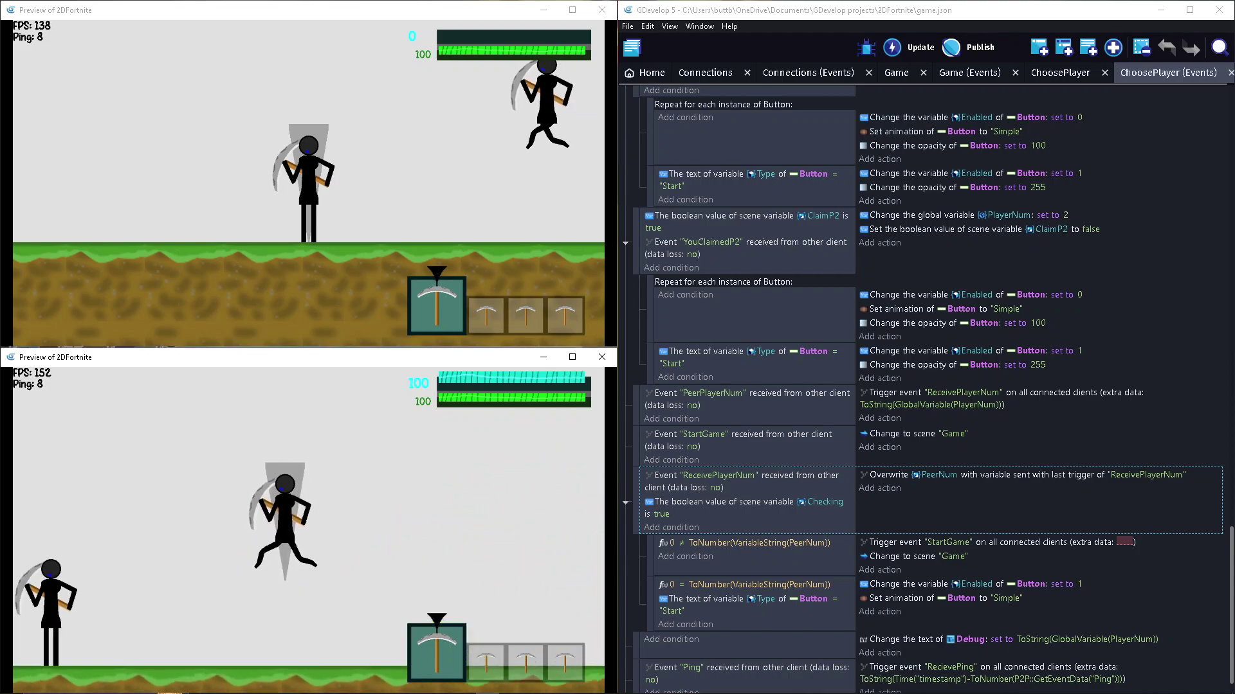
key("space")
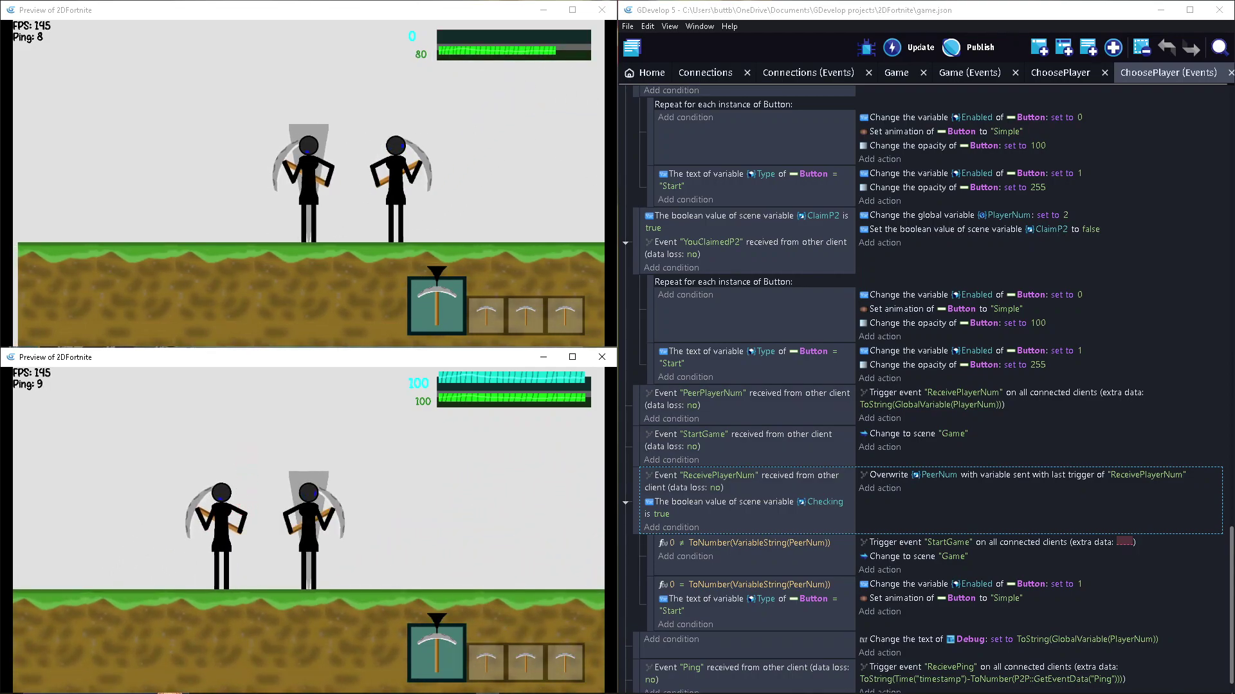
scroll(926, 386, "down", 1)
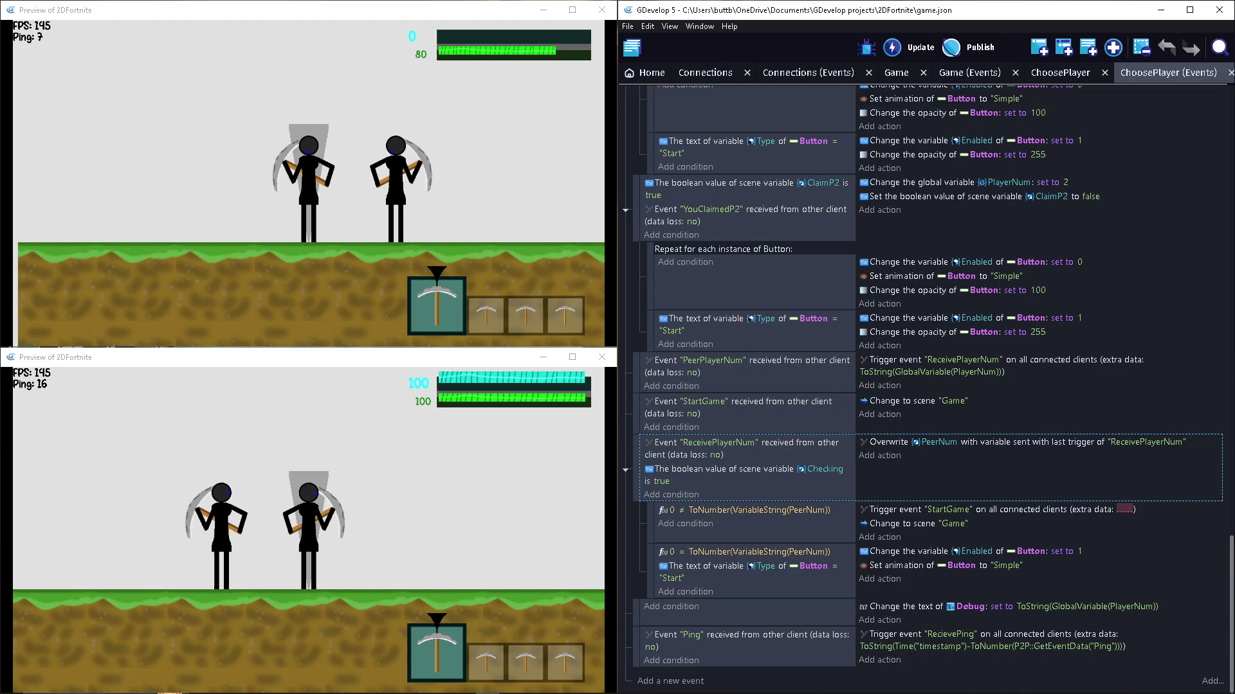
Step: Open the Game scene's events and view the DoPeerPlayerStuff and DoLocalPlayerStuff included events
left_click(896, 72)
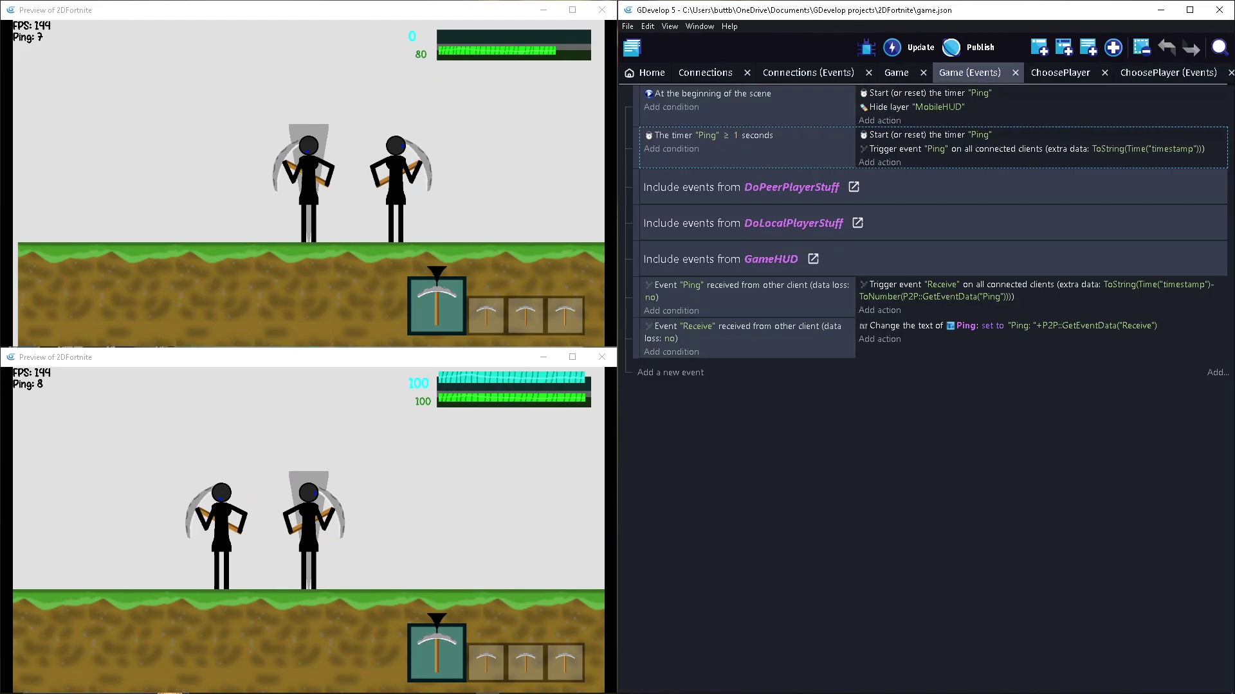
left_click(969, 73)
left_click(853, 186)
scroll(639, 389, "down", 5)
scroll(742, 387, "down", 5)
scroll(743, 386, "down", 5)
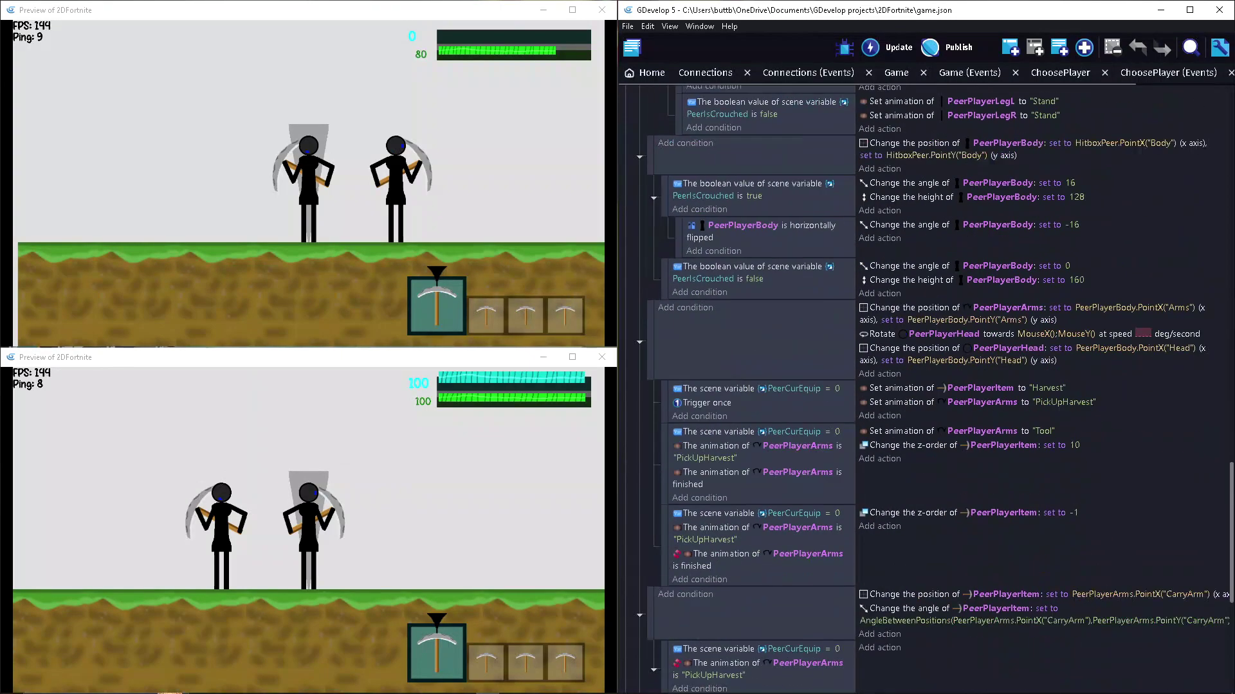
scroll(744, 386, "down", 5)
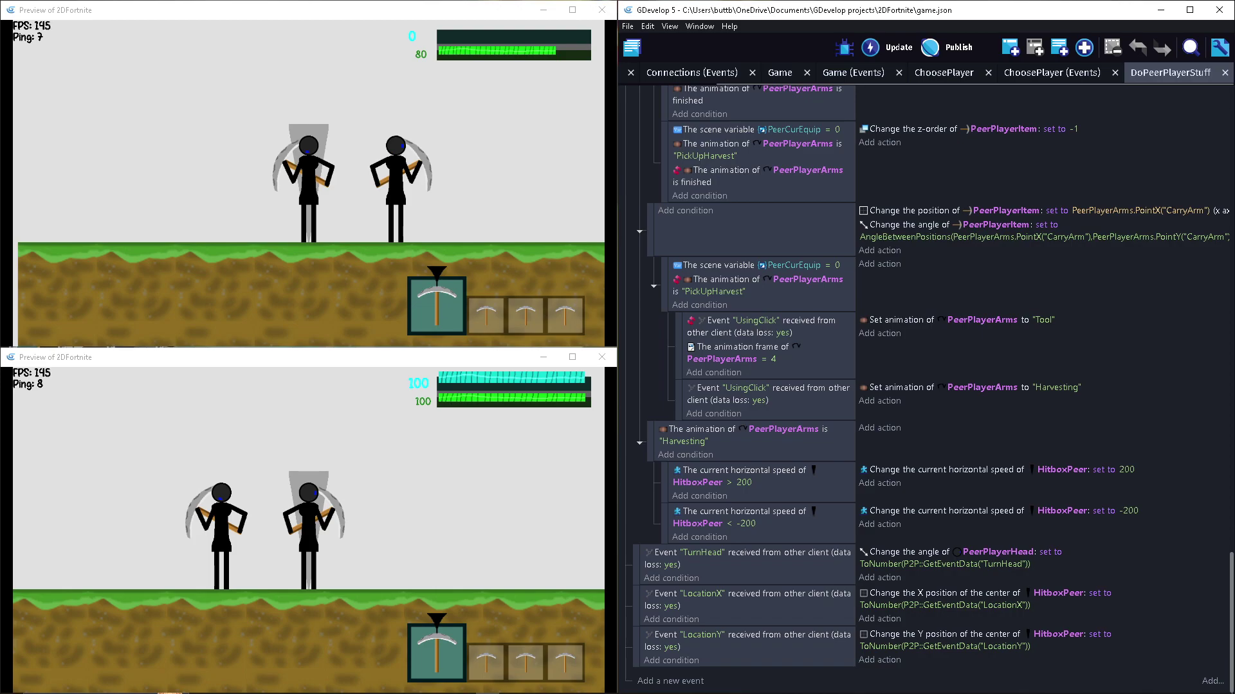
left_click(853, 72)
left_click(857, 223)
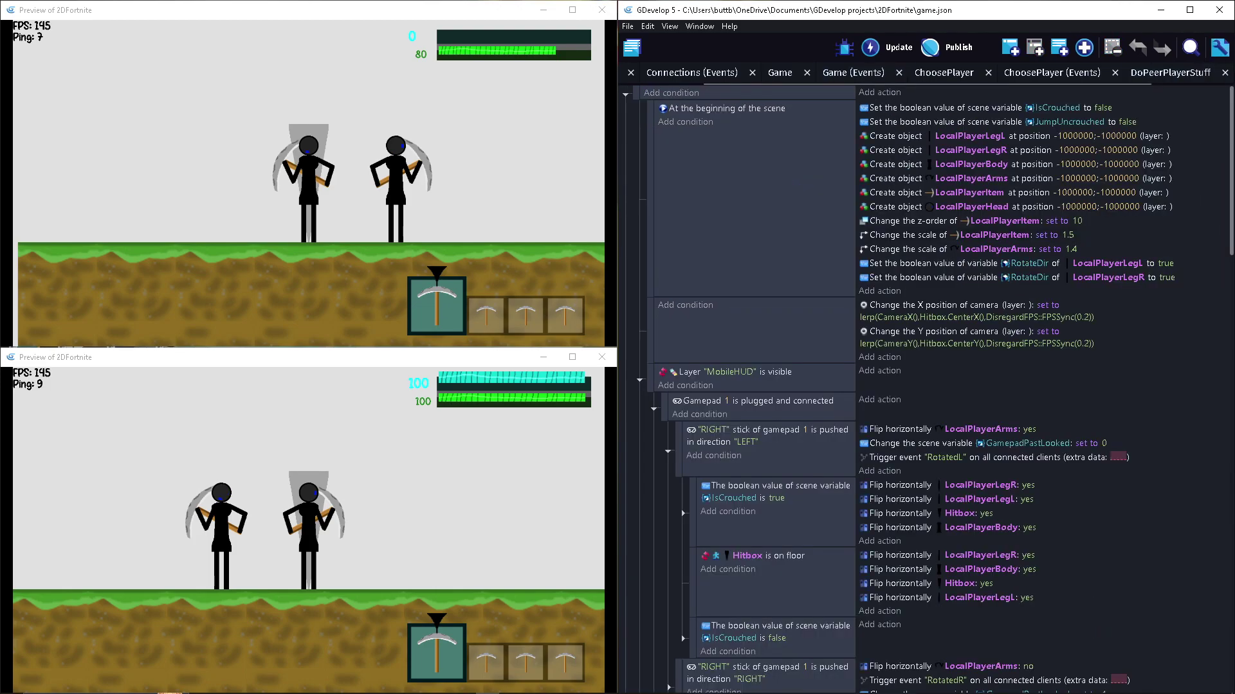
scroll(681, 510, "down", 5)
scroll(680, 414, "down", 3)
scroll(743, 386, "down", 4)
scroll(743, 386, "down", 4)
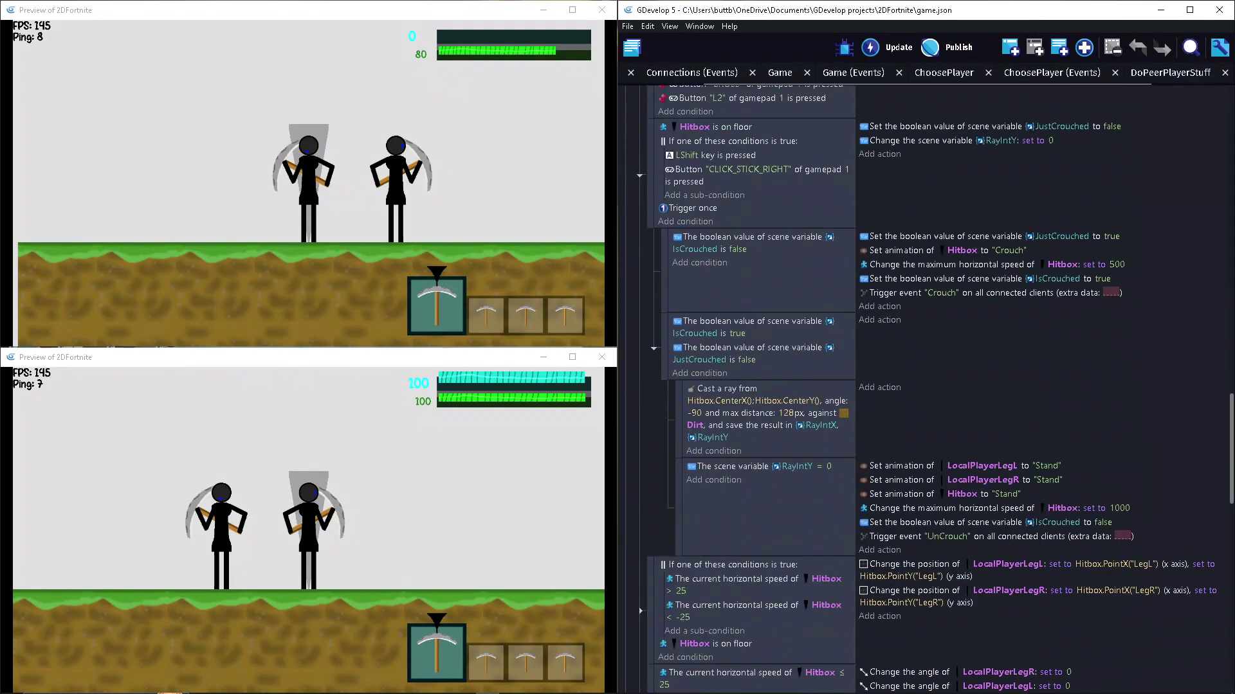
scroll(742, 386, "down", 4)
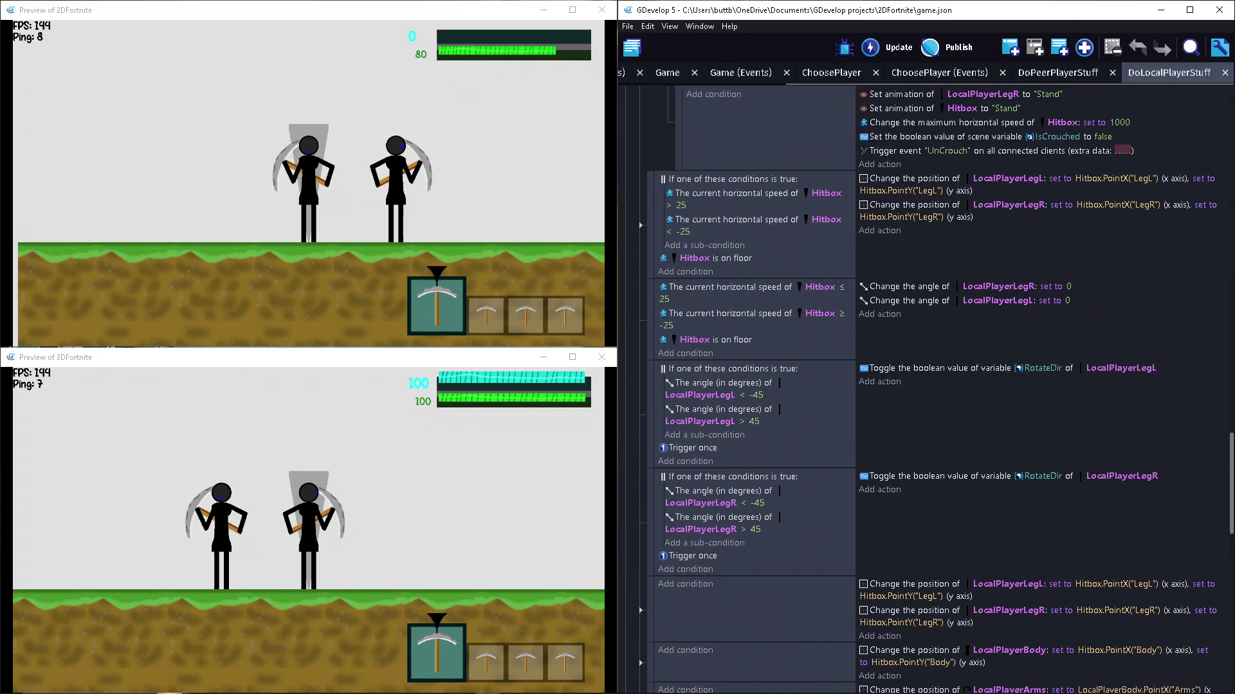
left_click(740, 72)
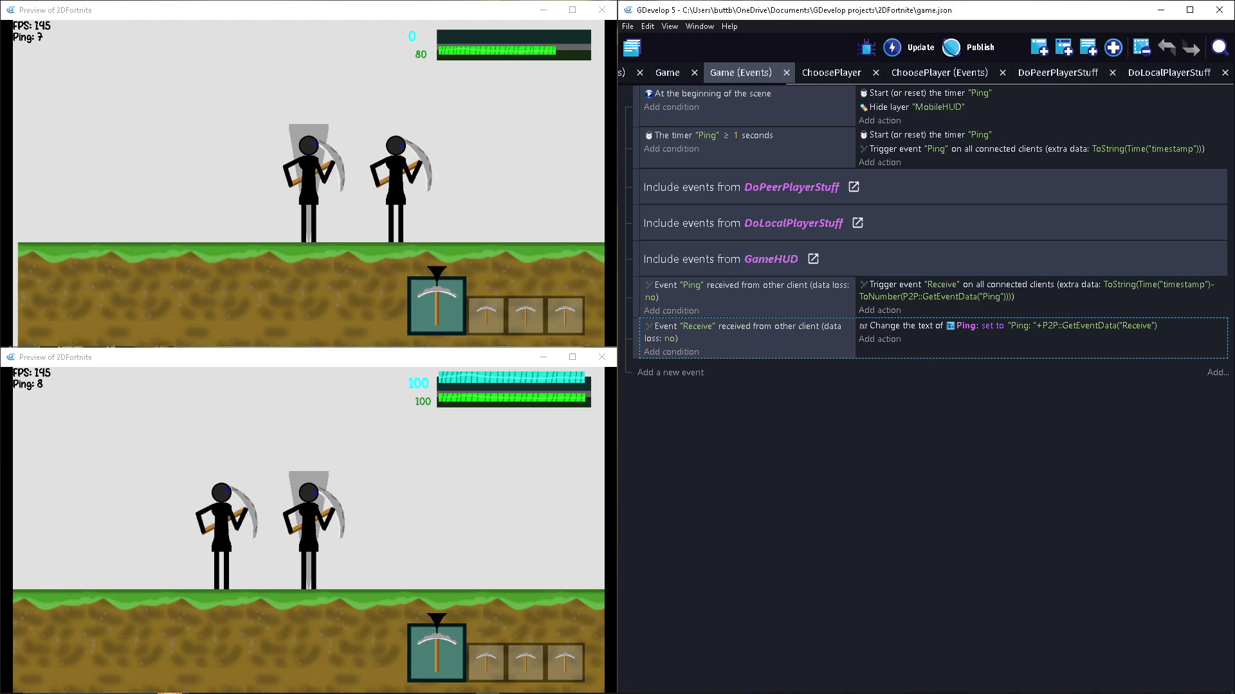
Step: Close both 2DFortnite previews, quit GDevelop with confirmation, and right-click its taskbar icon
left_click(602, 10)
left_click(603, 357)
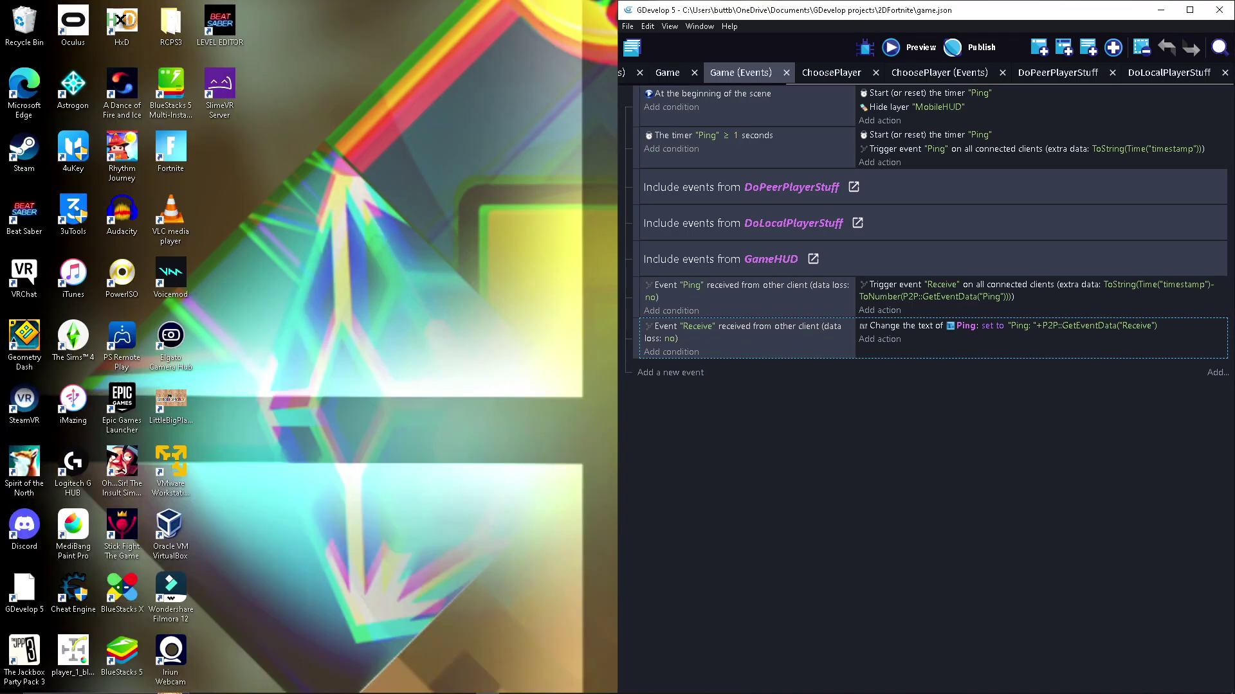
left_click(1219, 9)
left_click(715, 349)
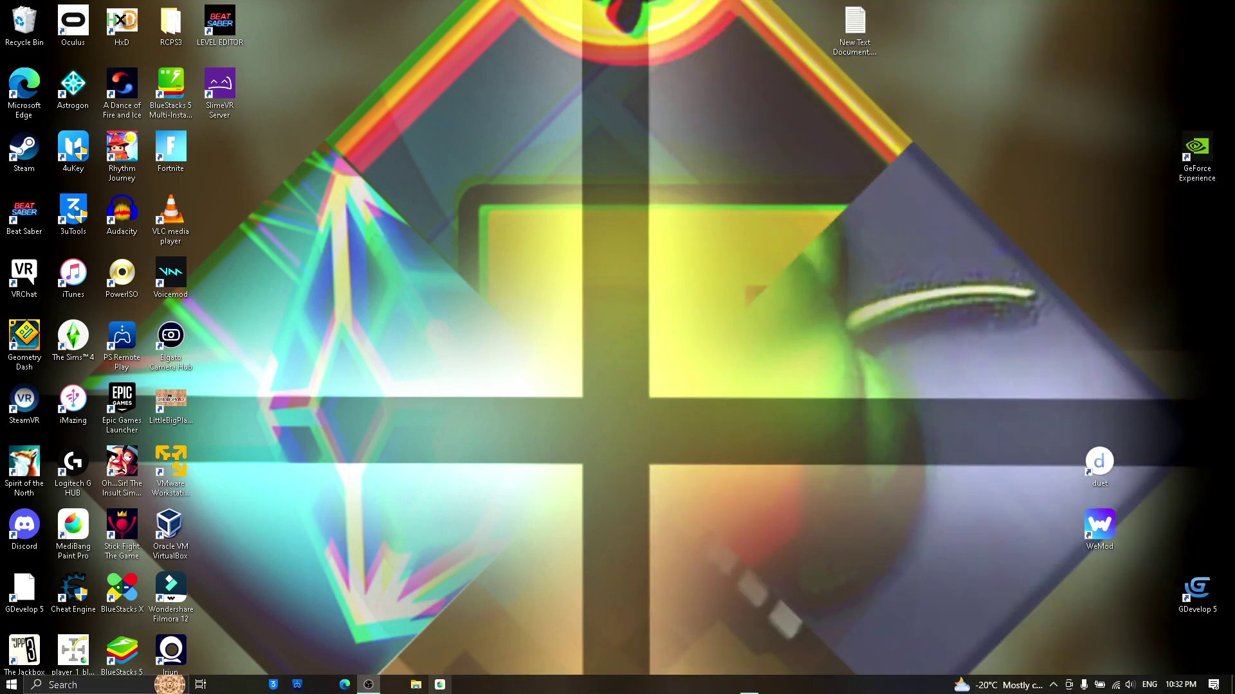
right_click(487, 686)
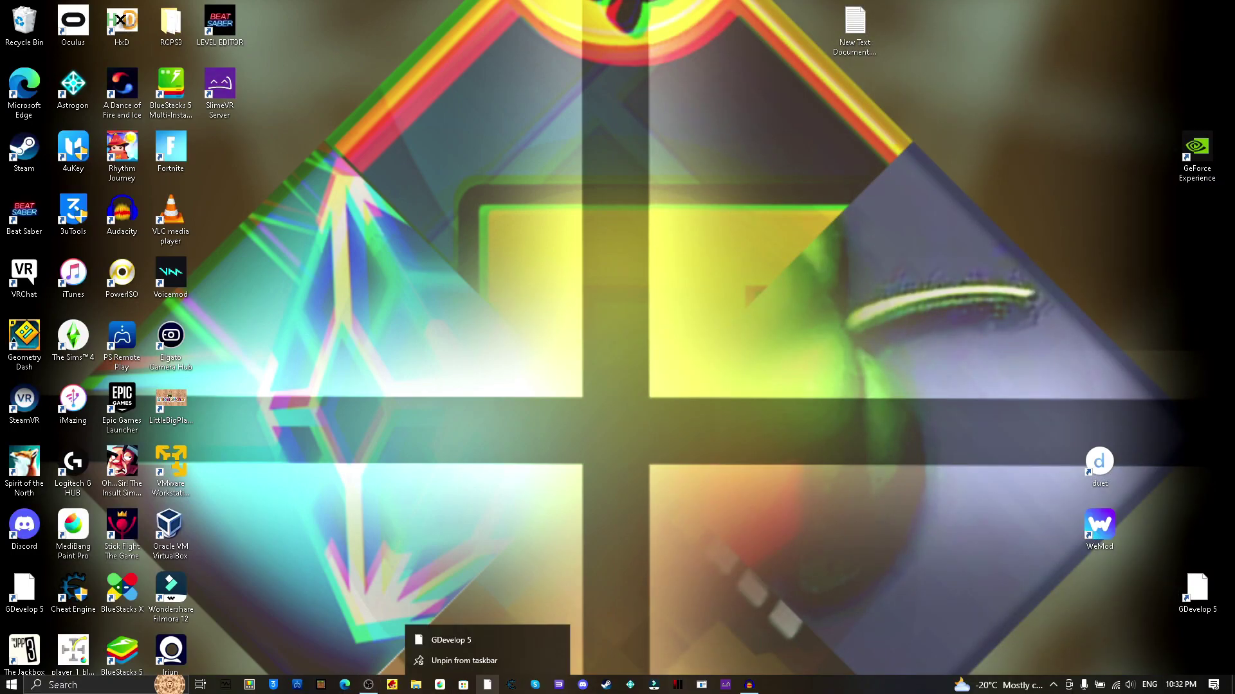